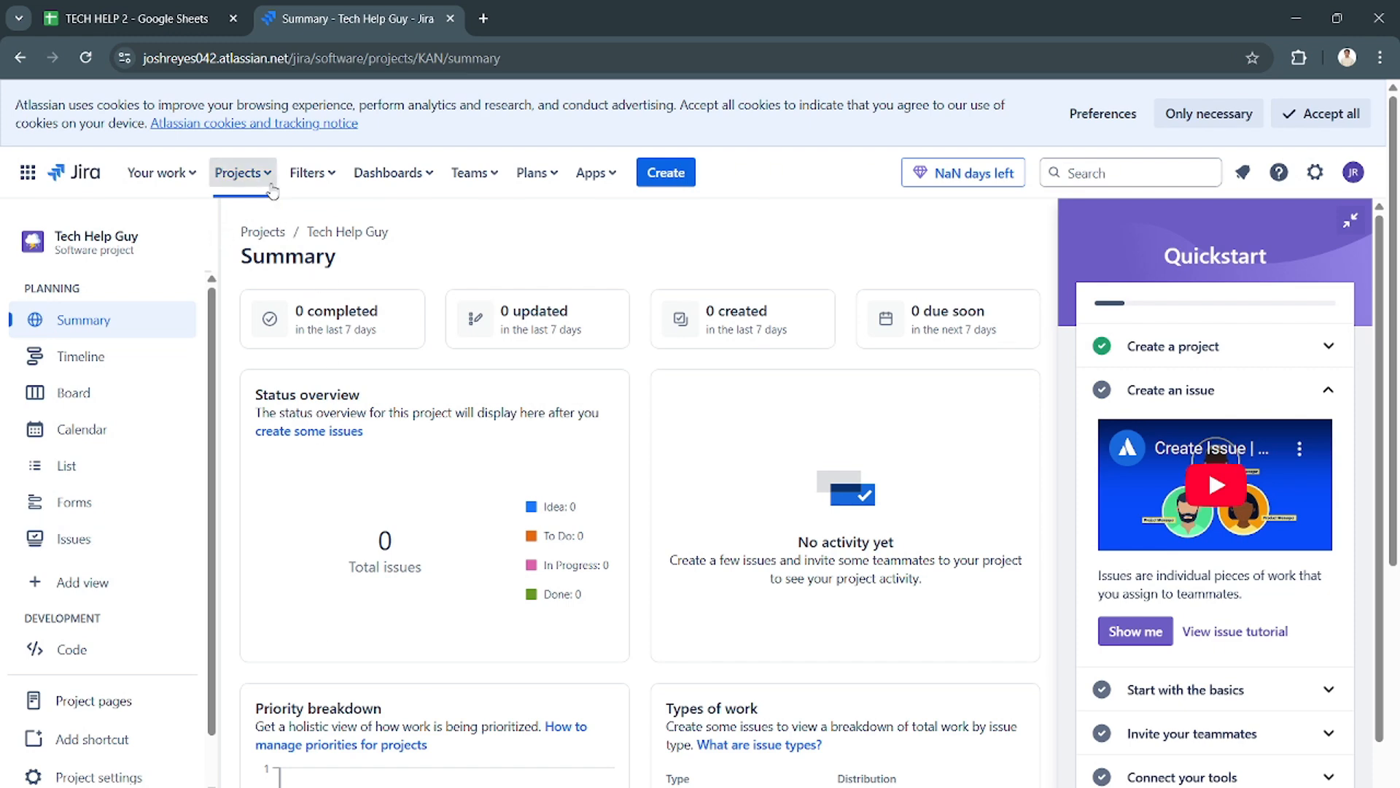
- Start creating a new project so that the project templates are offered
scroll(112, 415, down, 1)
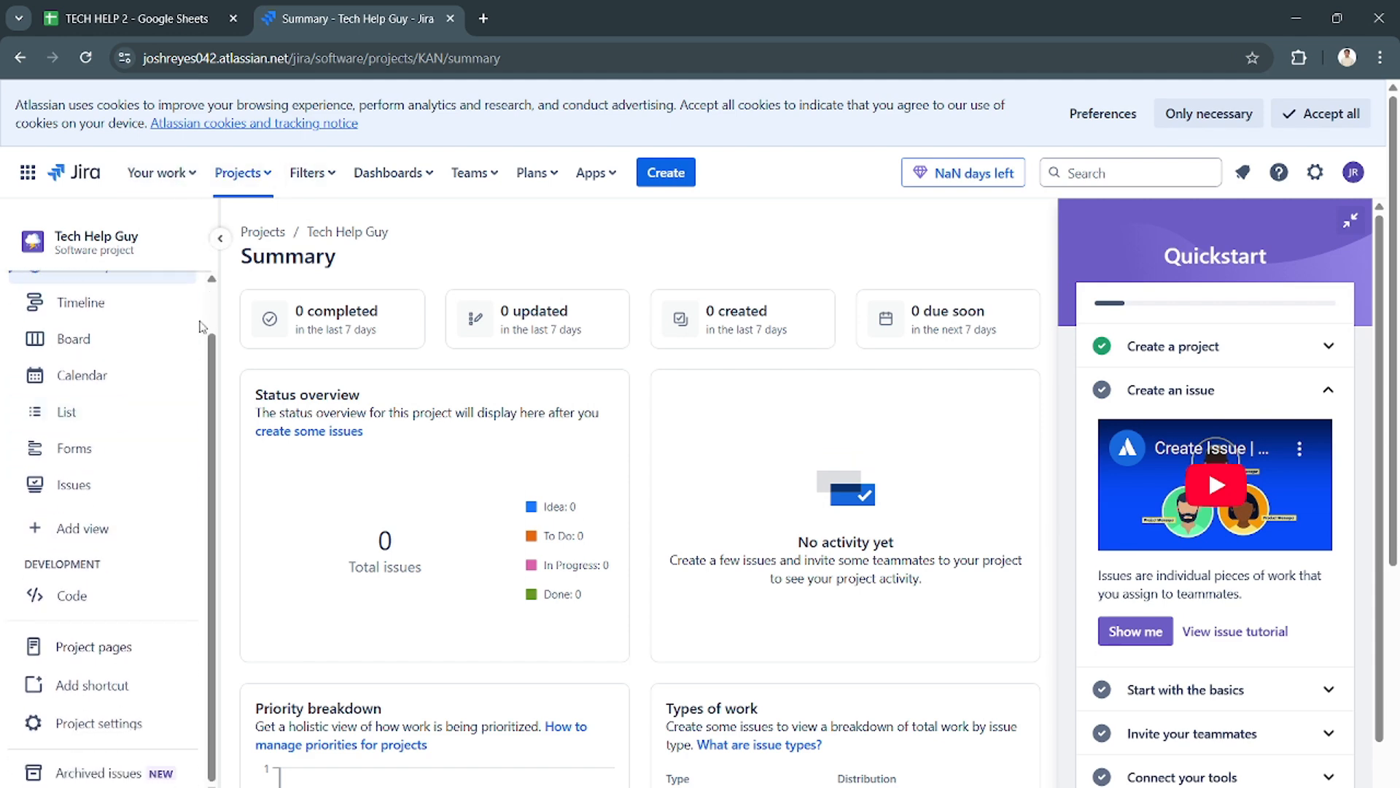
click(256, 179)
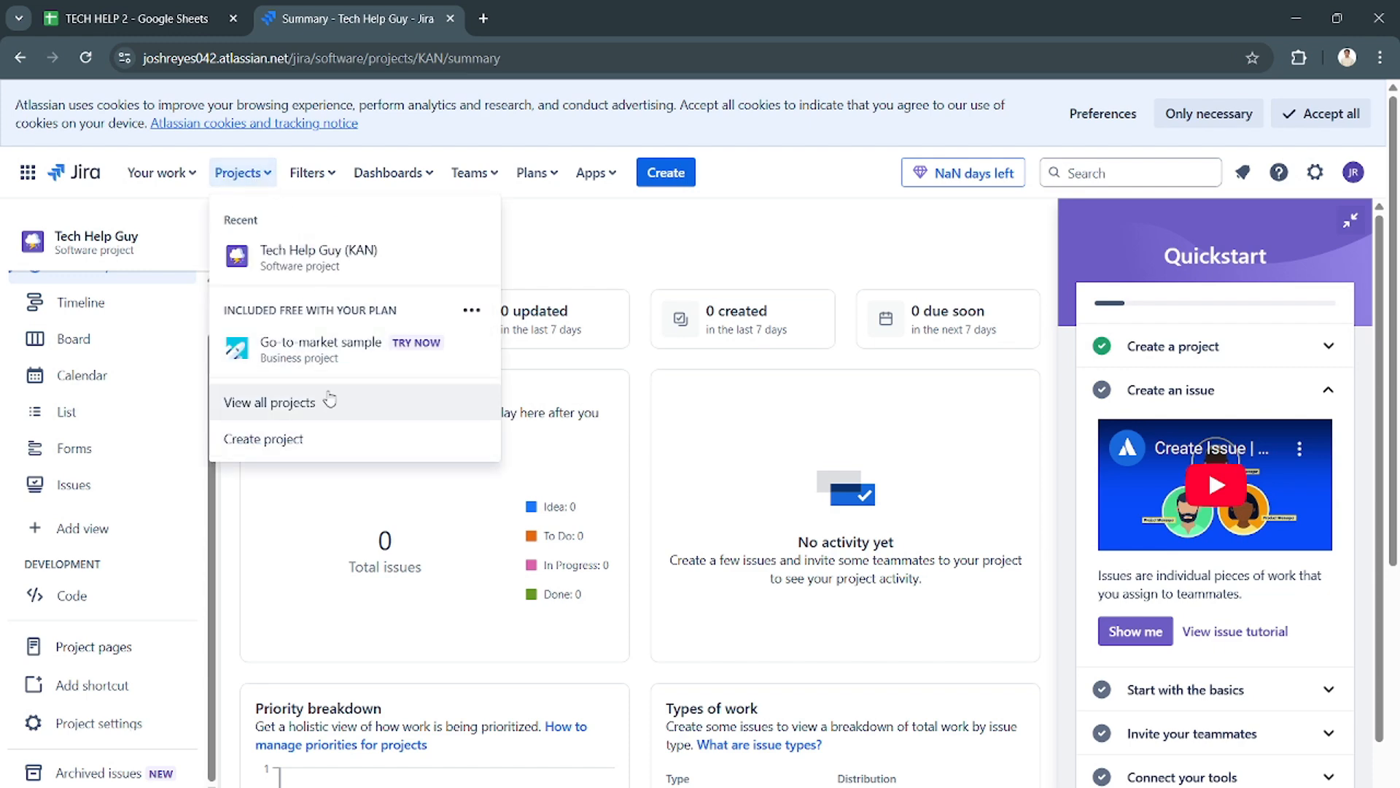
click(324, 445)
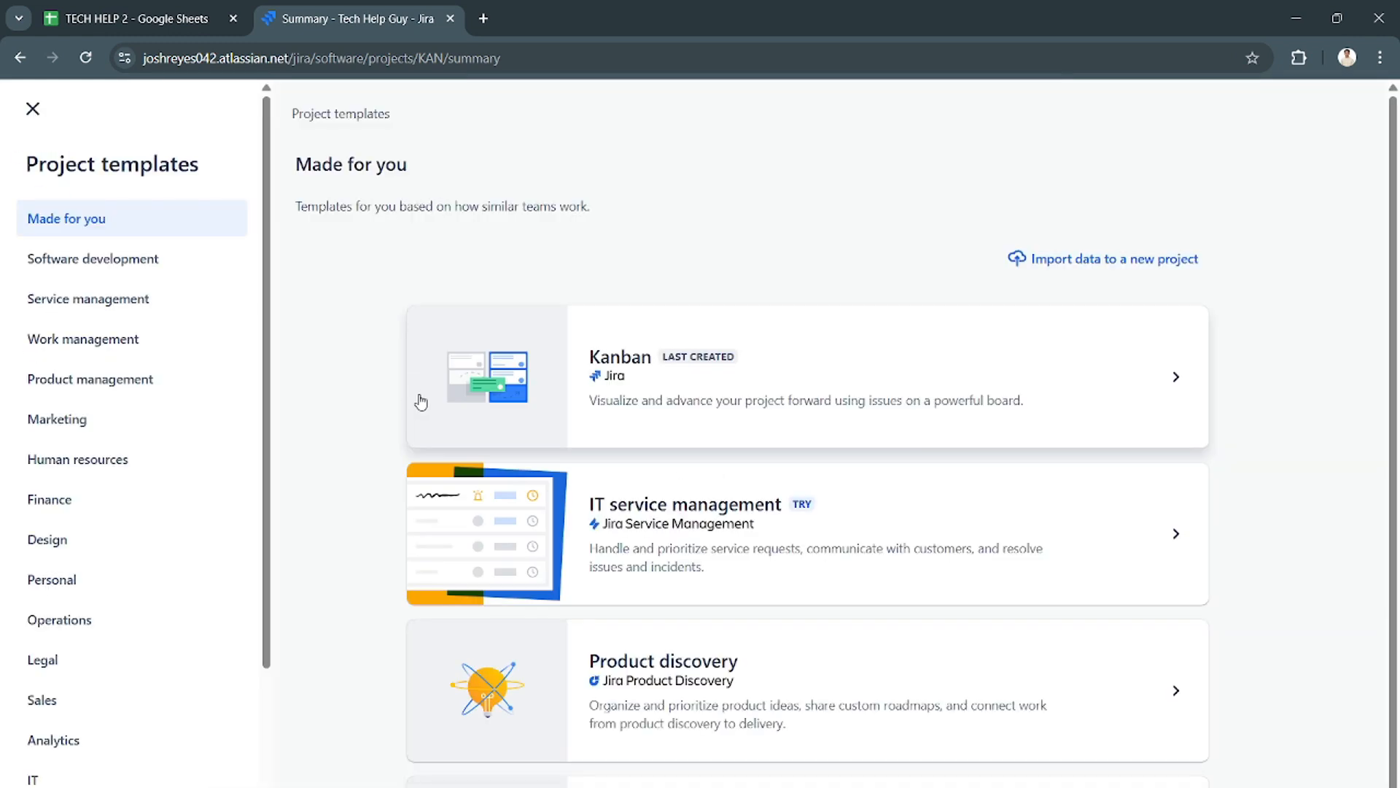
- Review the Kanban template's details and use it for the new project
scroll(467, 483, down, 1)
scroll(474, 474, up, 1)
scroll(568, 412, down, 1)
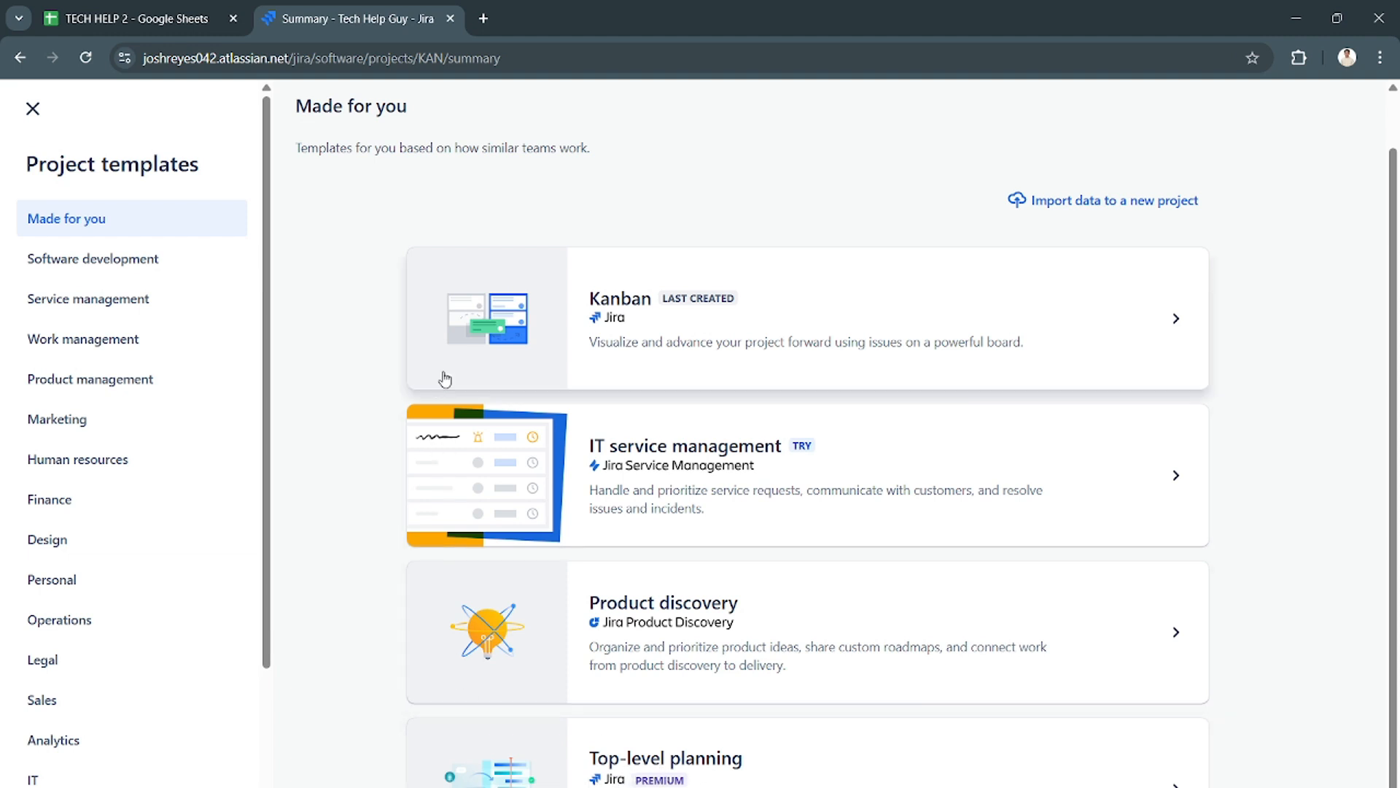
click(642, 333)
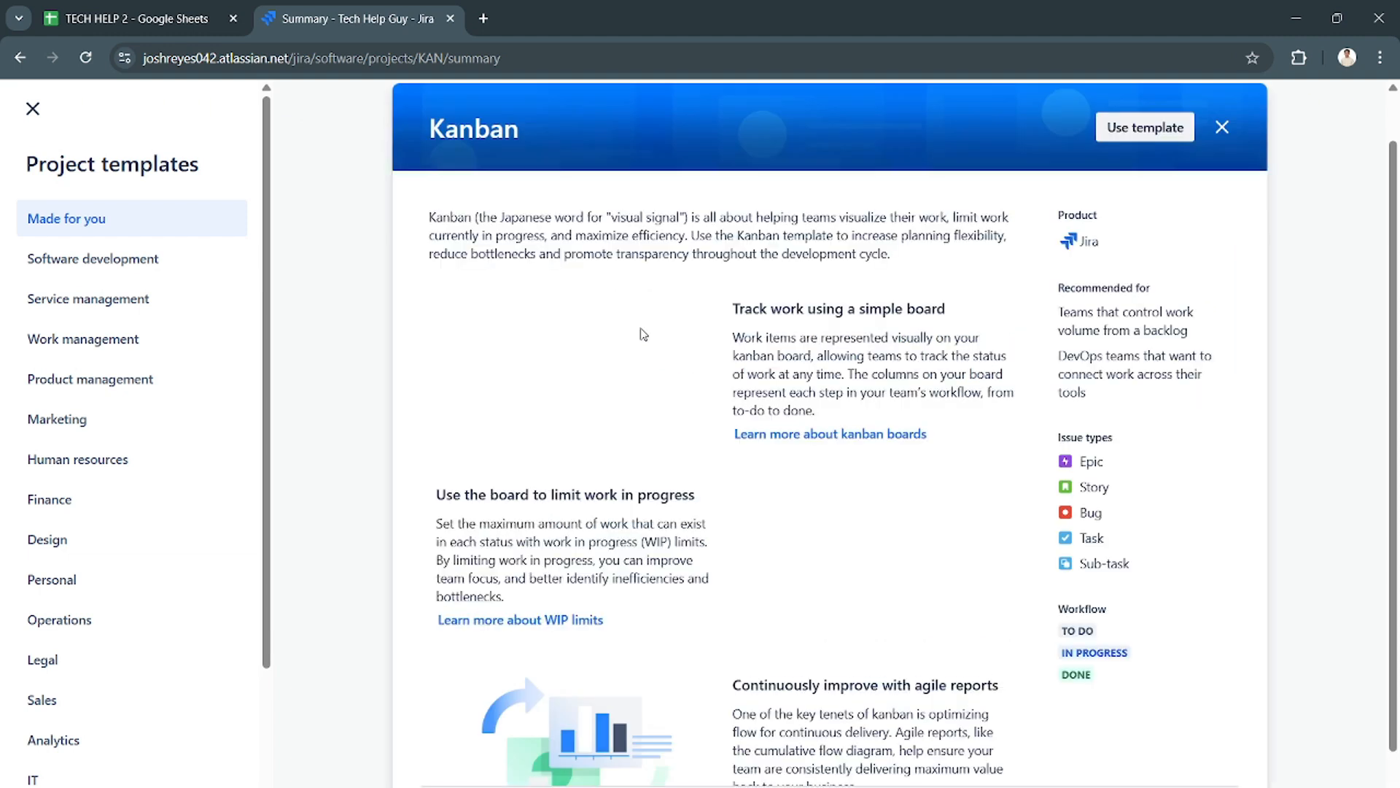
scroll(857, 536, down, 1)
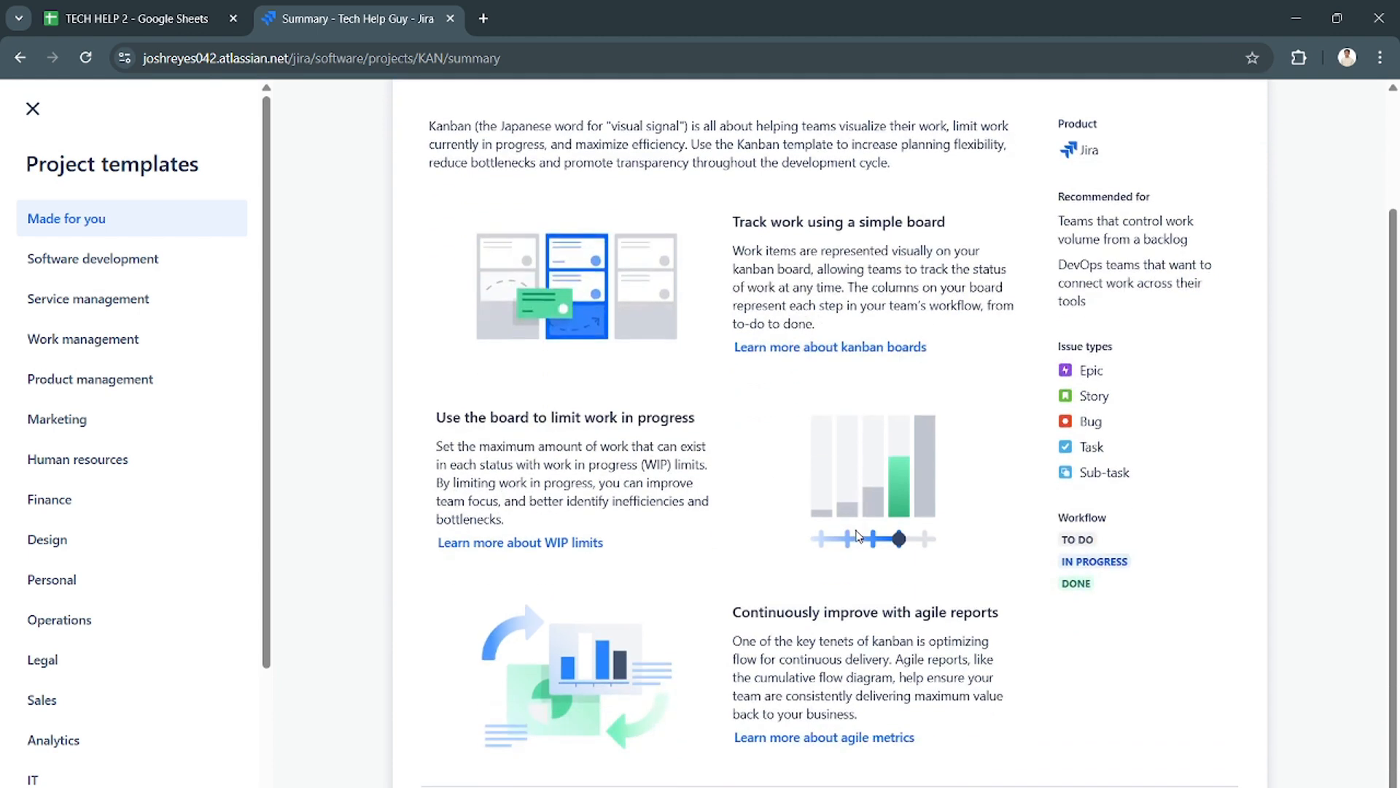
scroll(445, 508, down, 1)
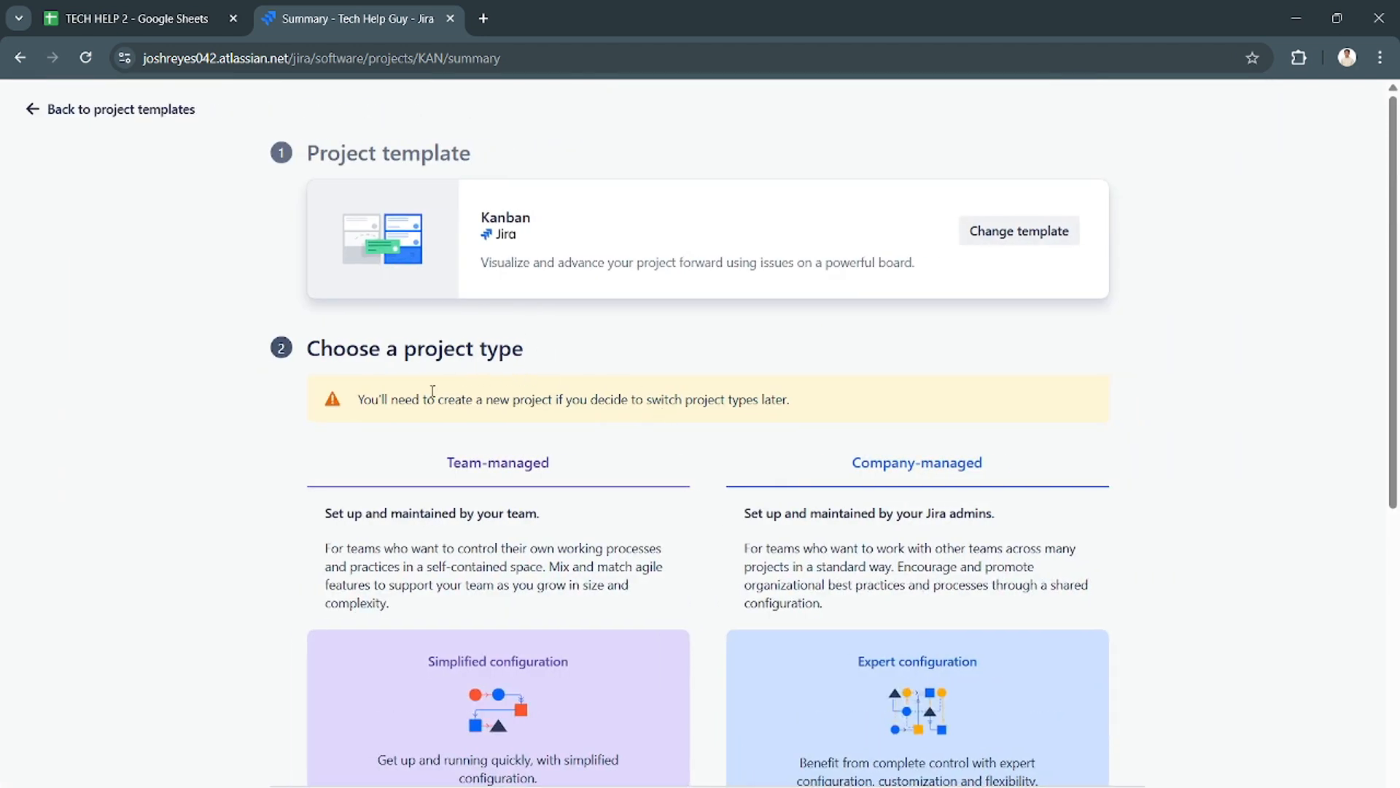
- Compare the team-managed and company-managed project types and select the team-managed one
scroll(851, 504, down, 4)
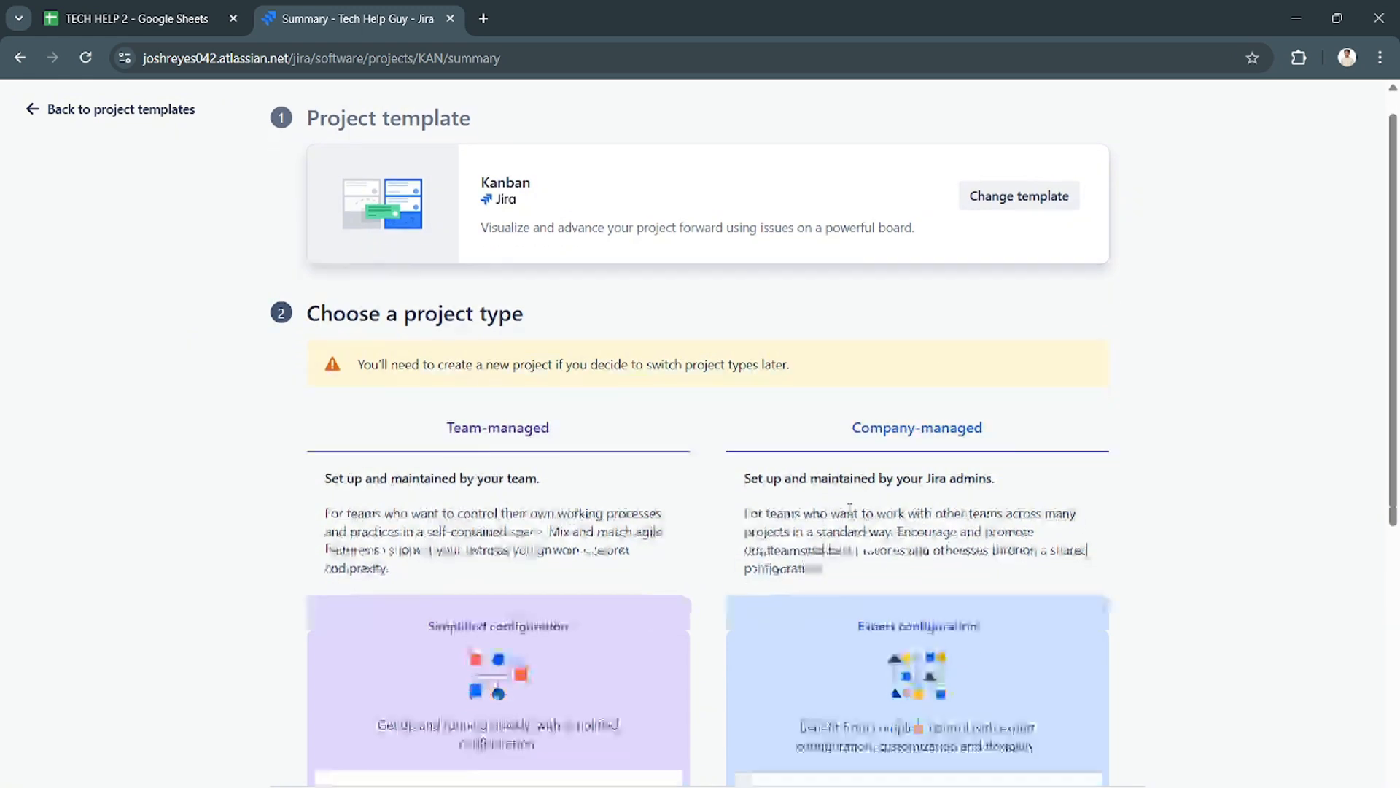
scroll(754, 460, up, 3)
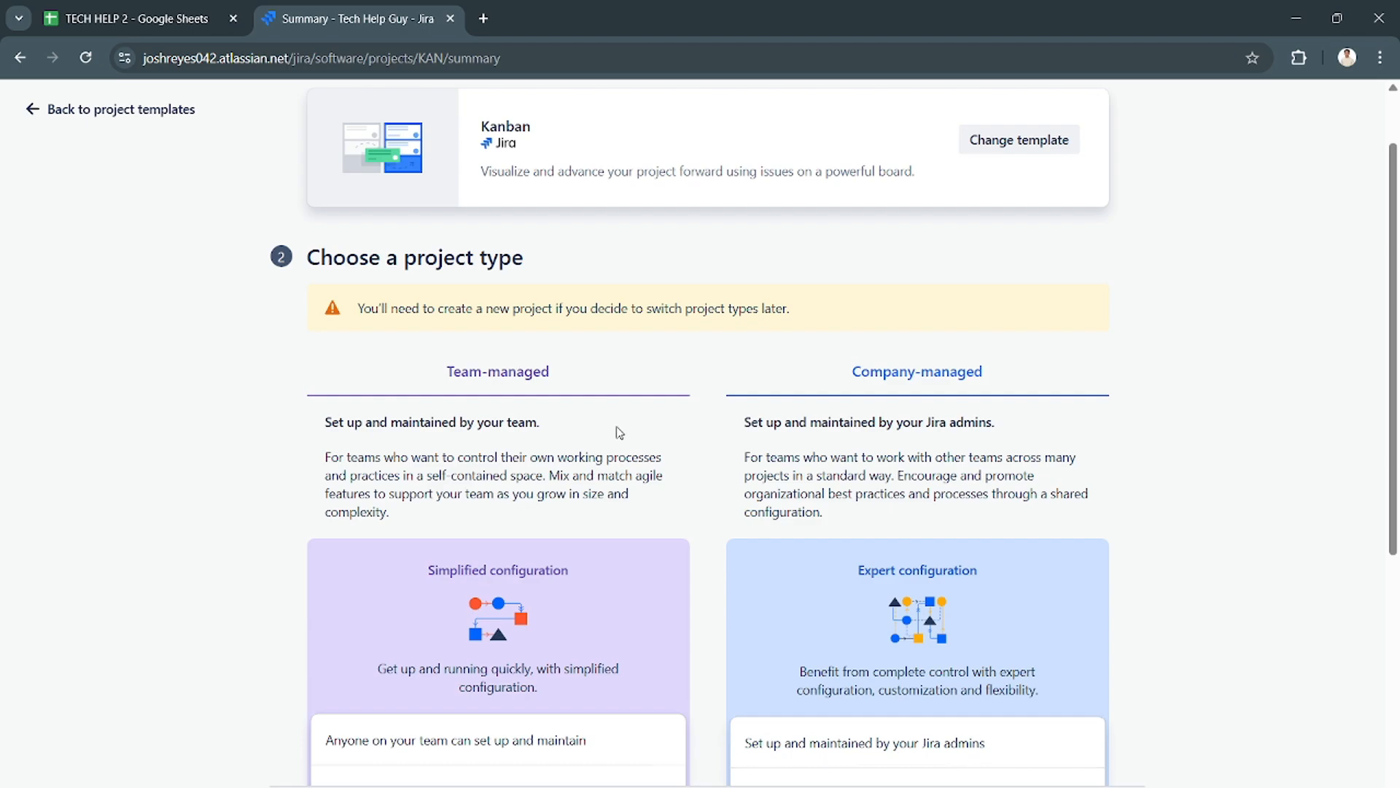
scroll(619, 432, down, 8)
scroll(619, 433, up, 9)
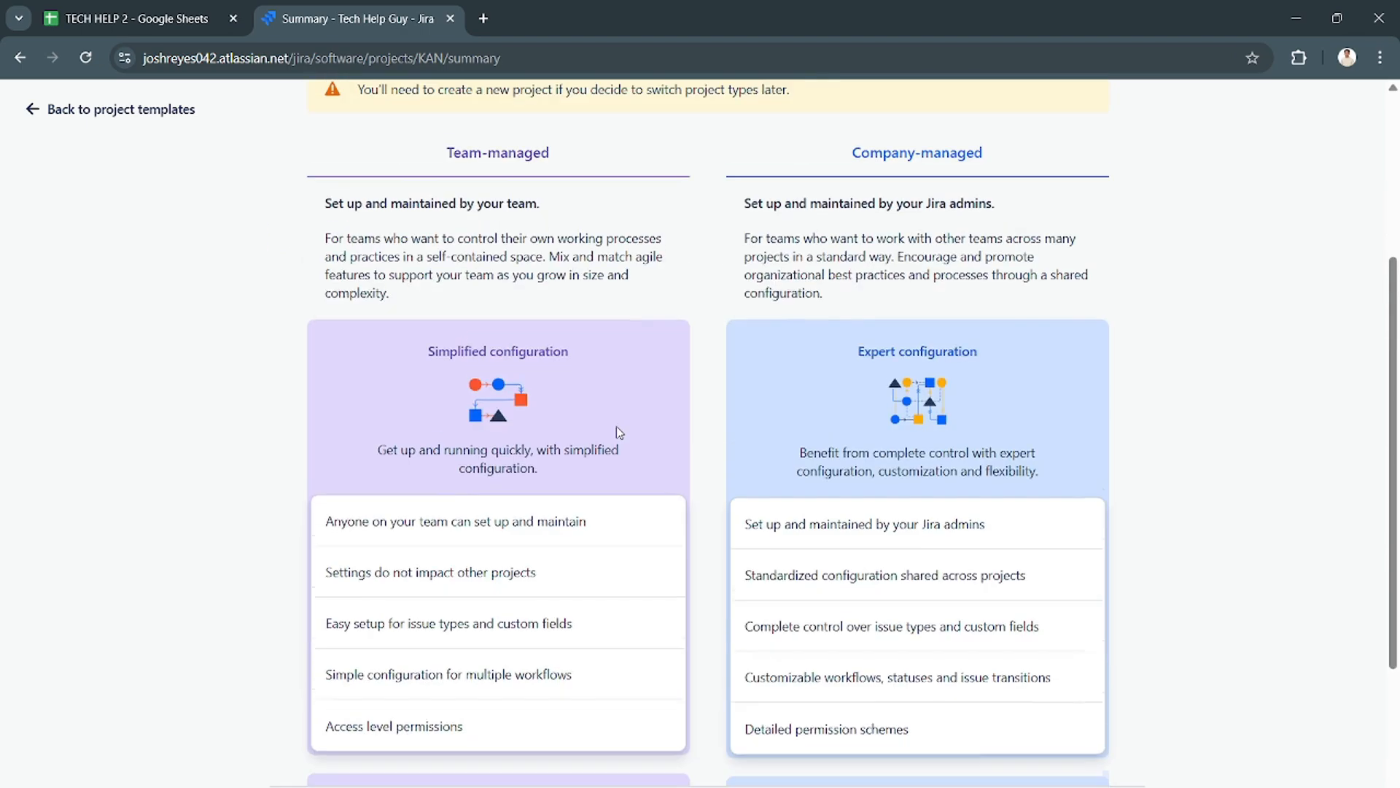
scroll(619, 433, down, 6)
scroll(620, 432, up, 6)
scroll(619, 433, down, 9)
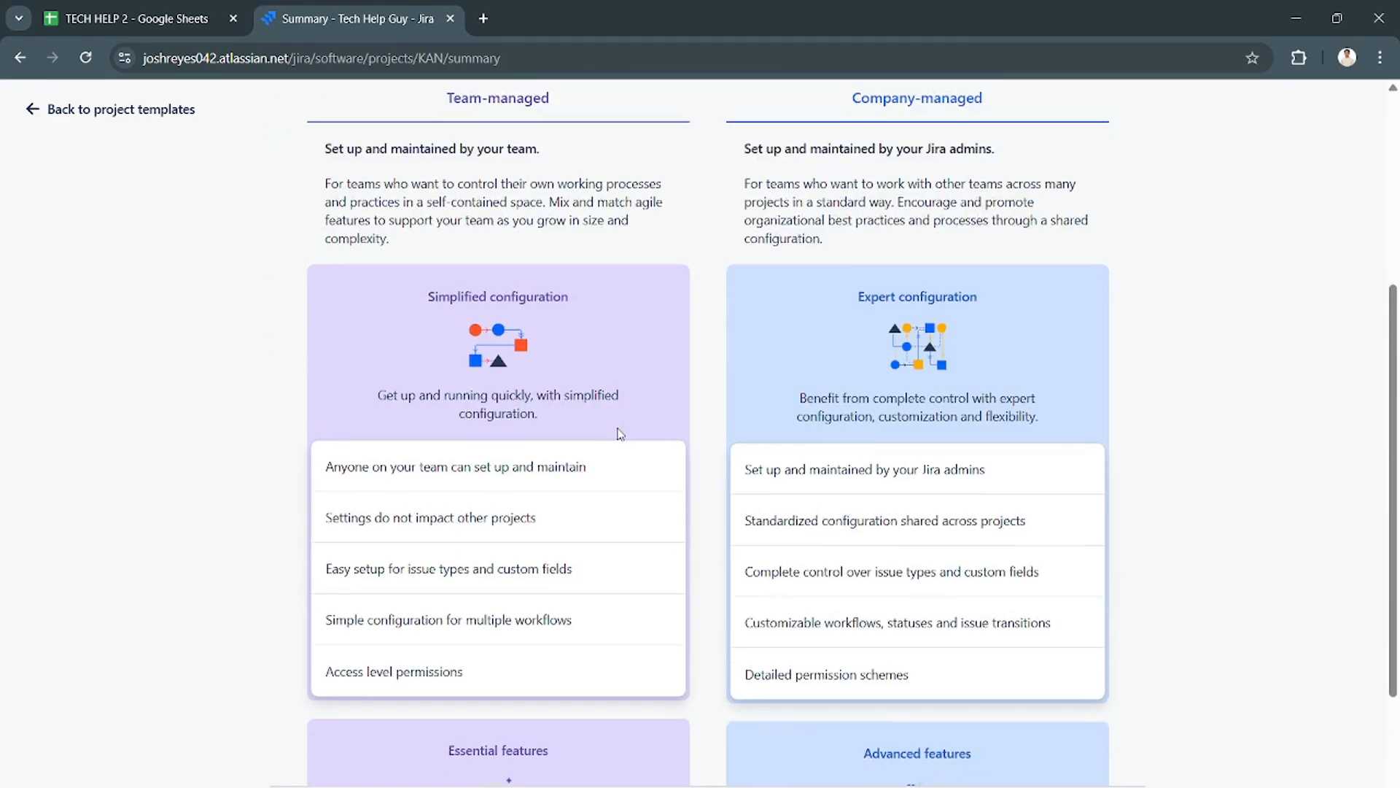
scroll(619, 432, up, 1)
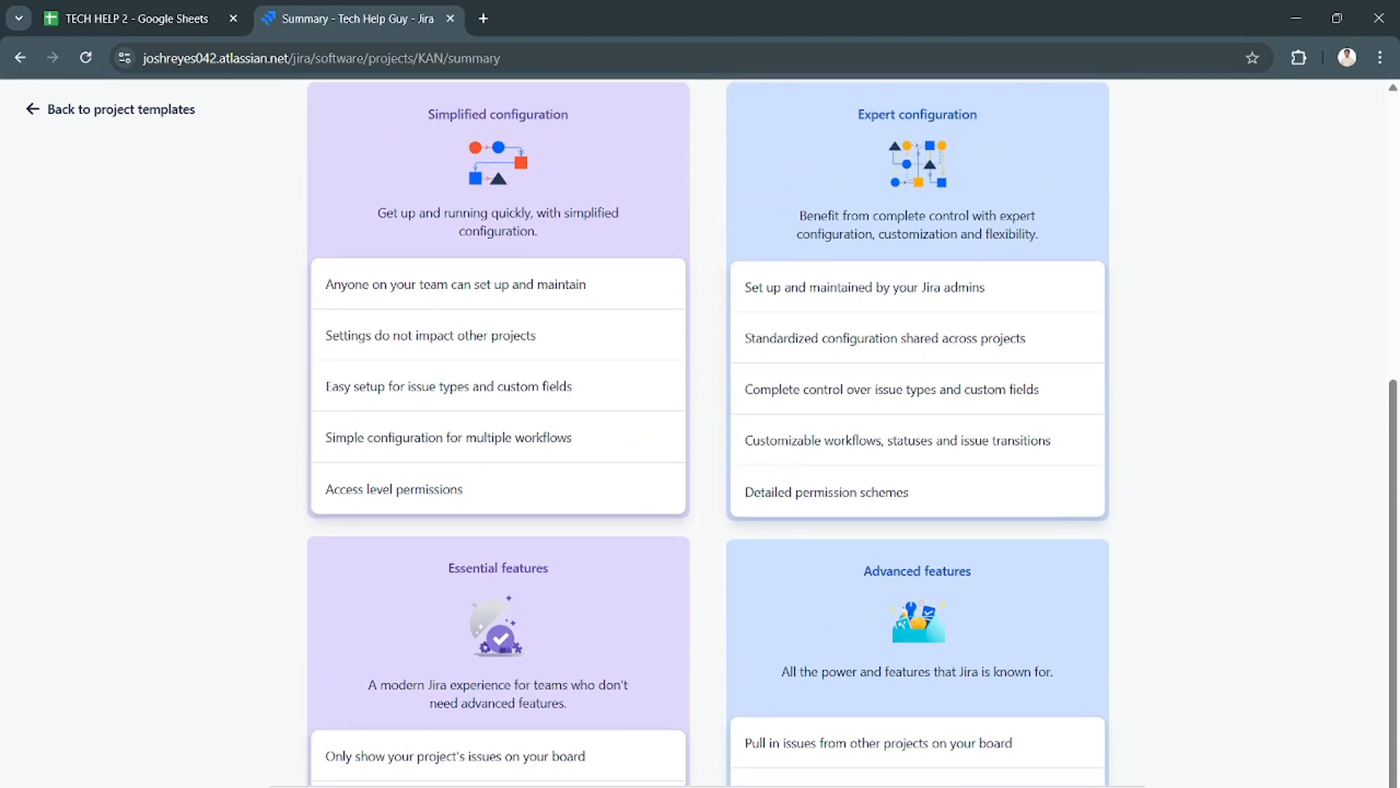
scroll(510, 782, up, 6)
scroll(510, 782, down, 3)
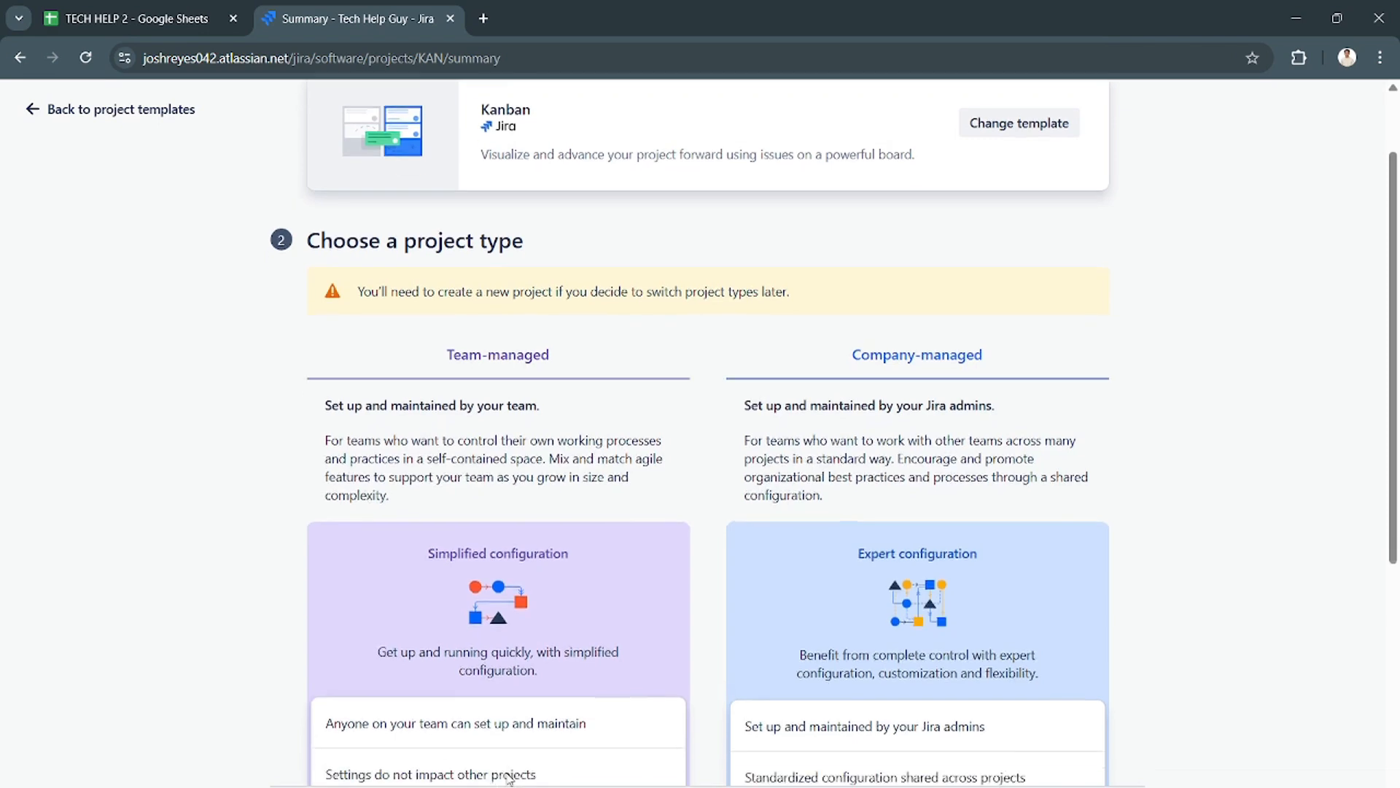
click(509, 785)
click(470, 480)
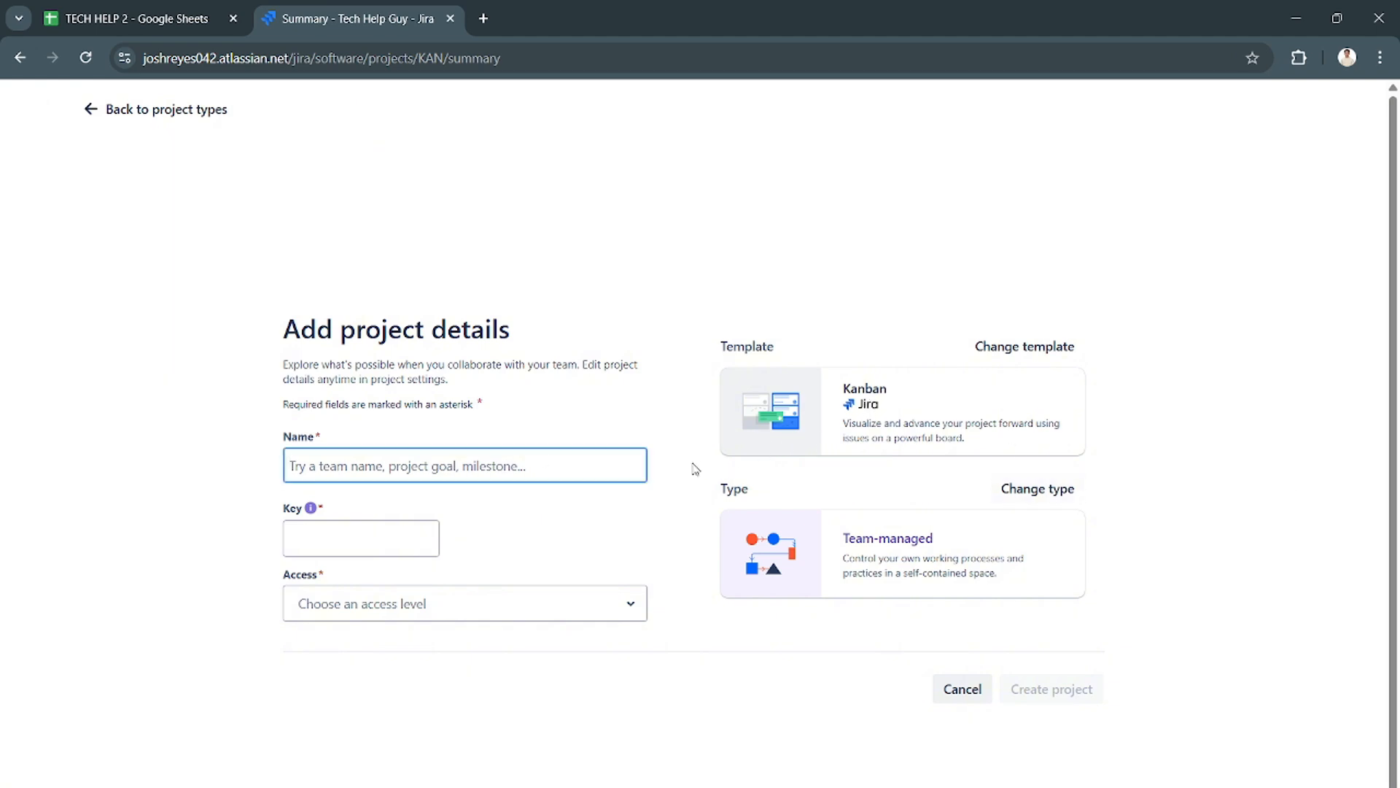
- Name the new project "Tech Help Guy Team" and check its key
text(T)
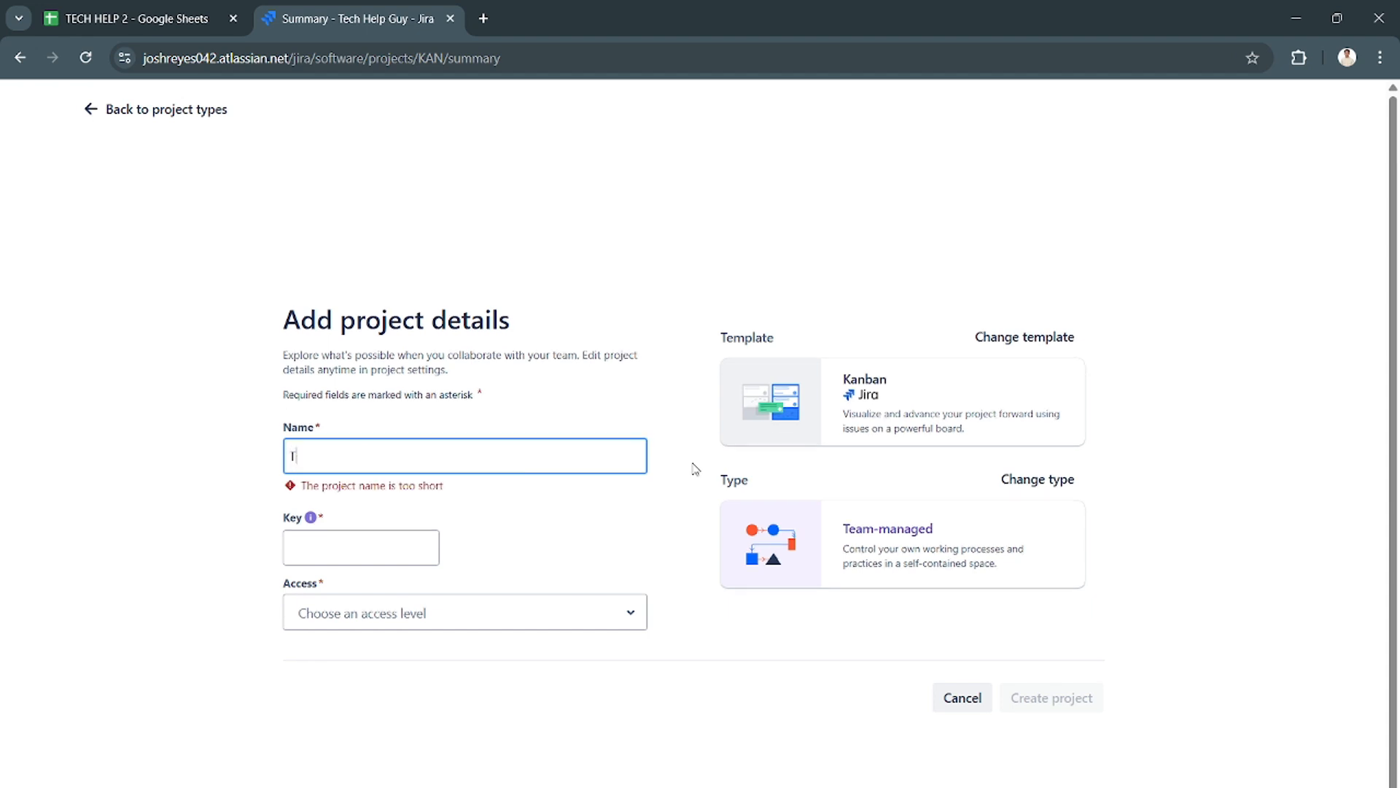
text(ech Help)
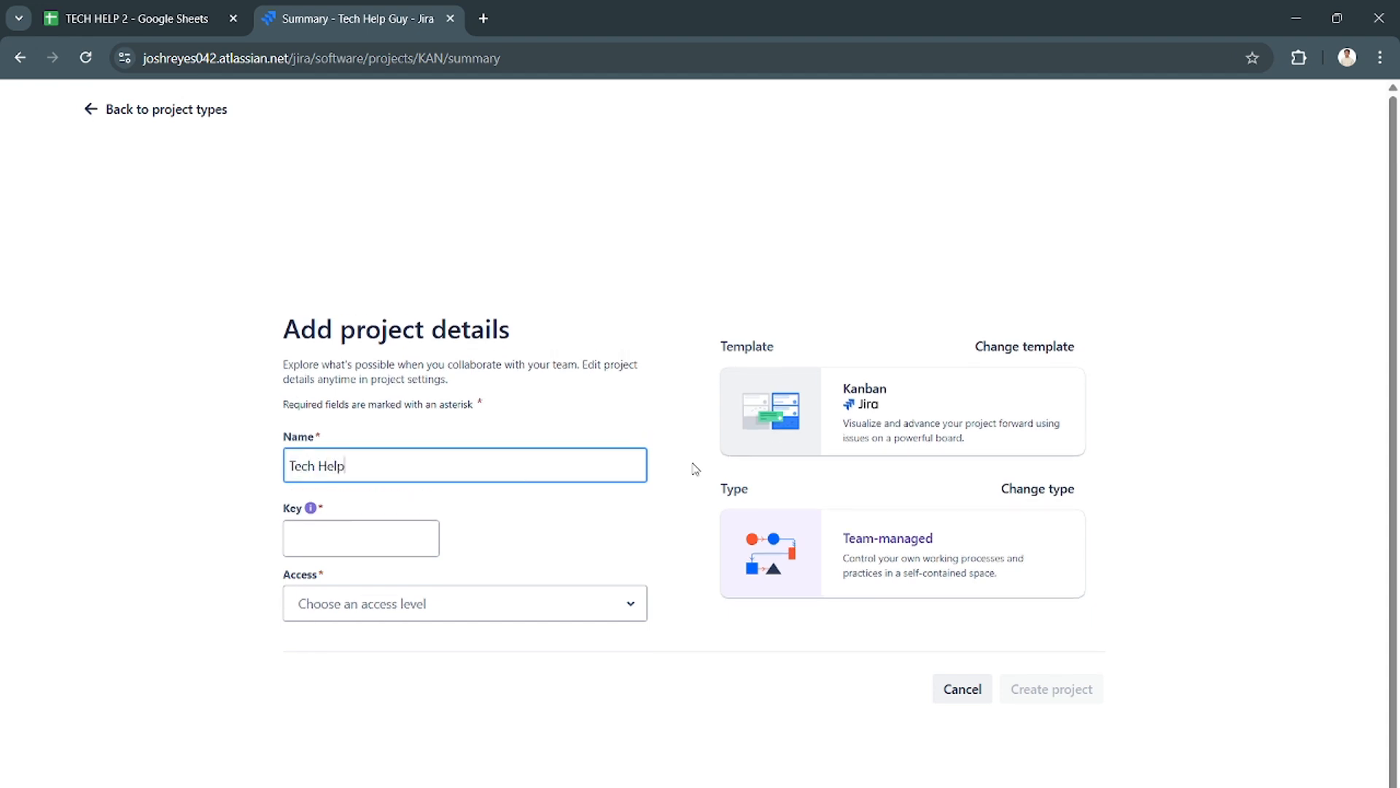
text( Guy Team)
click(391, 530)
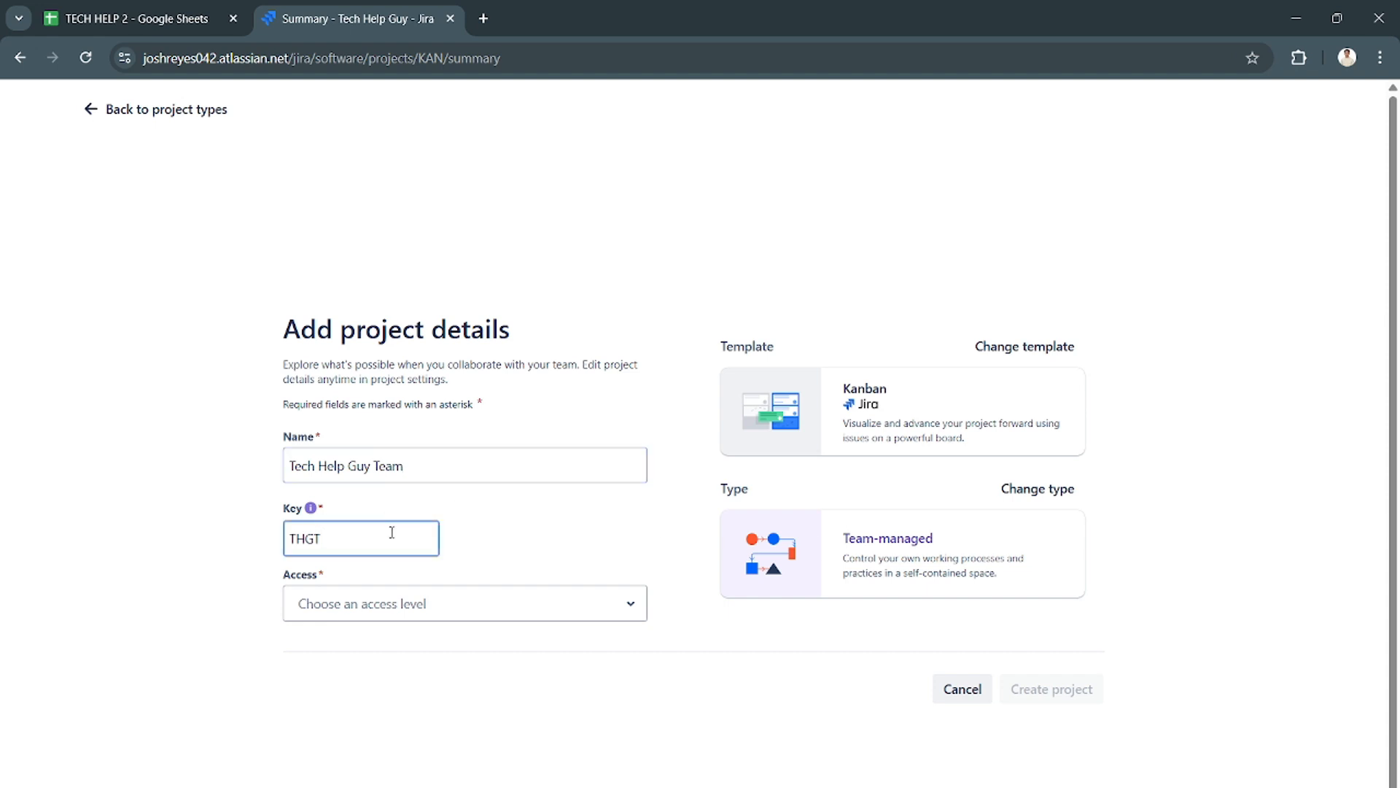
- Set the project's access level to Private and create the project
click(397, 604)
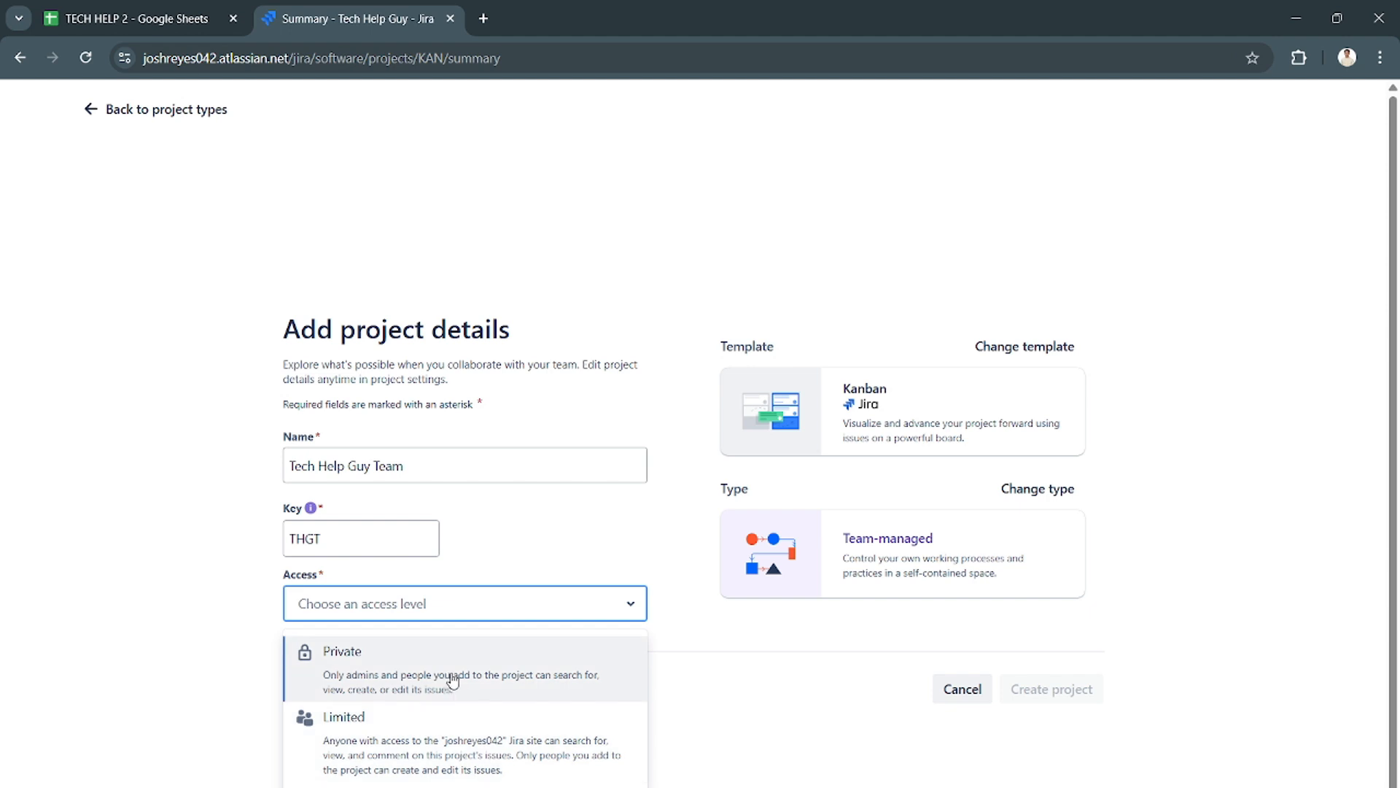
click(452, 679)
click(1052, 691)
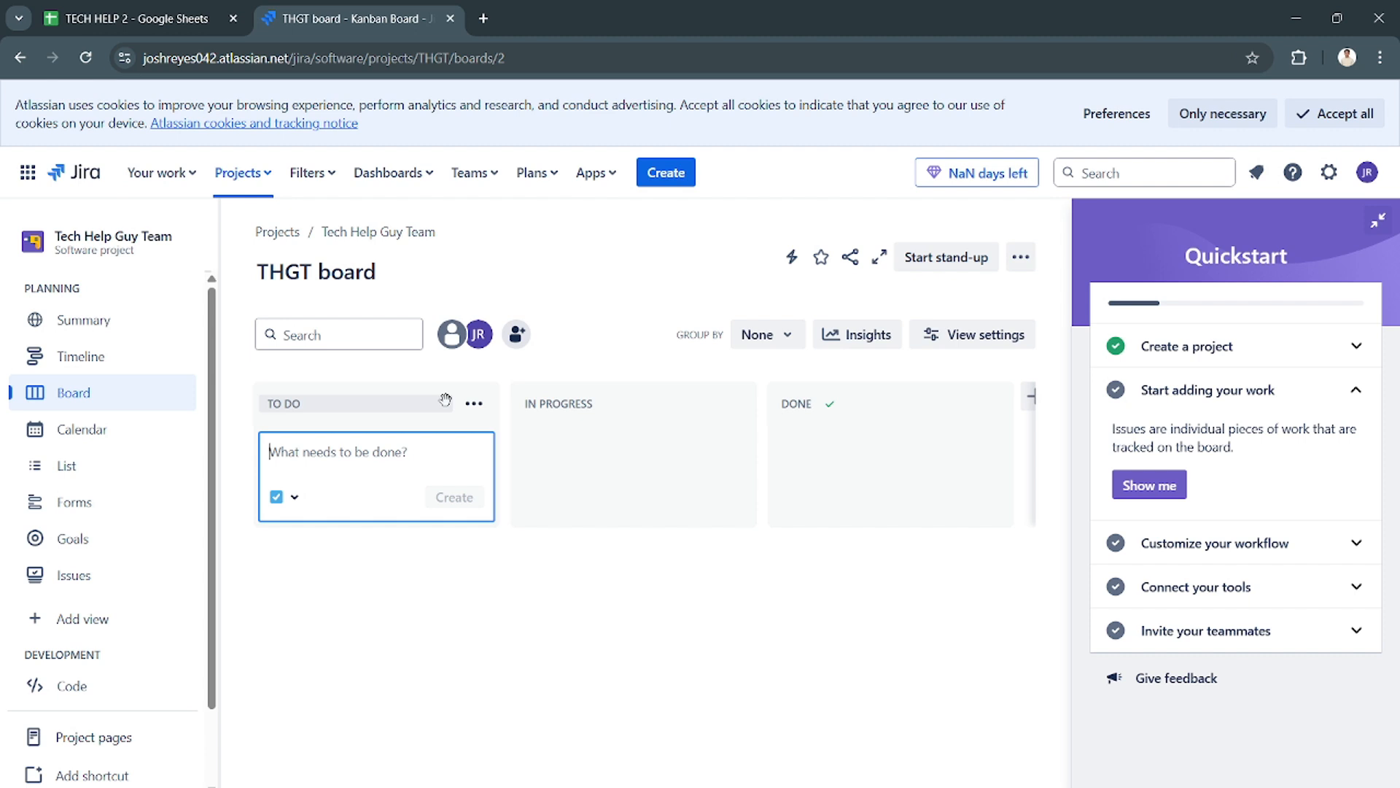
- Rename the To Do column on the THGT board to "Plans"
click(386, 402)
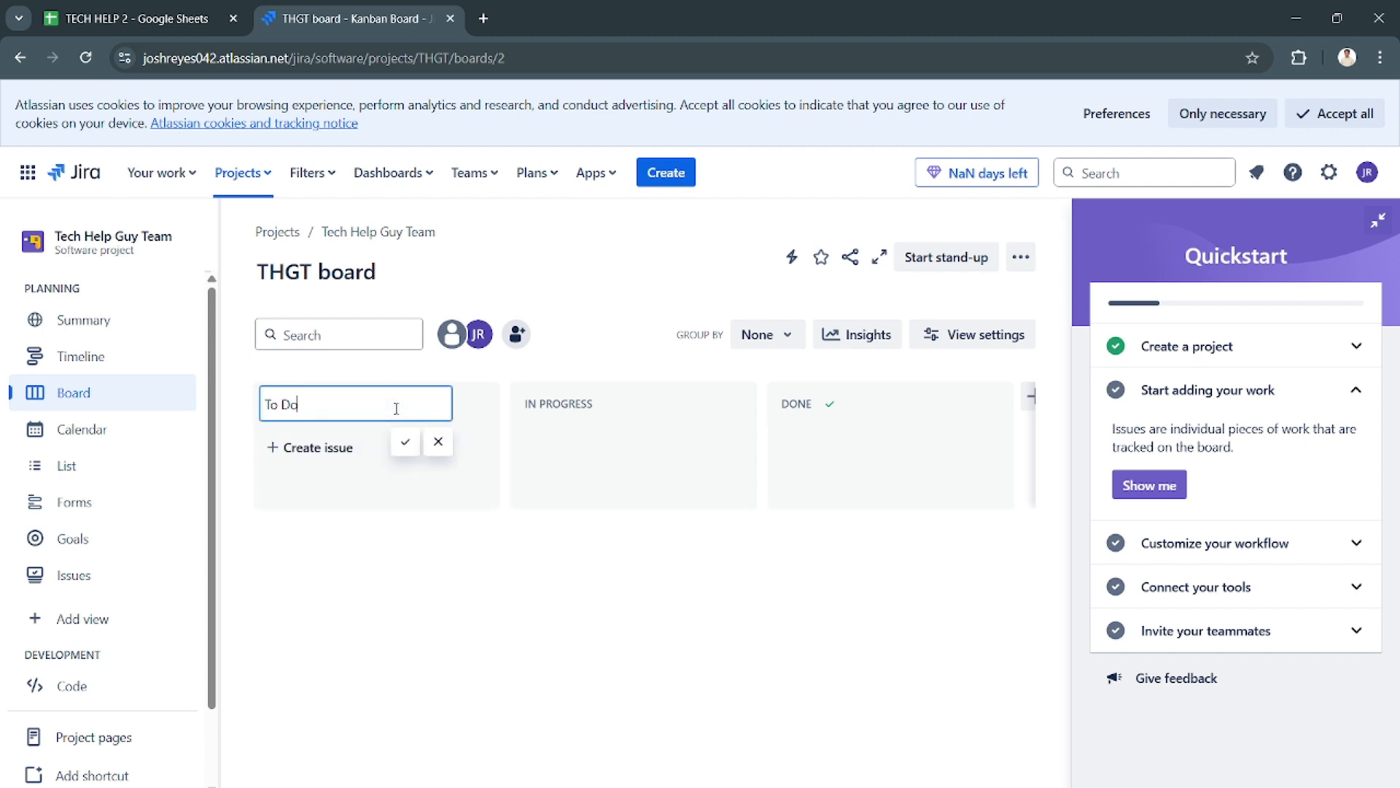
click(600, 412)
click(787, 404)
click(404, 402)
key(BackSpace)
key(BackSpace)
key(BackSpace)
text(Plans)
key(Return)
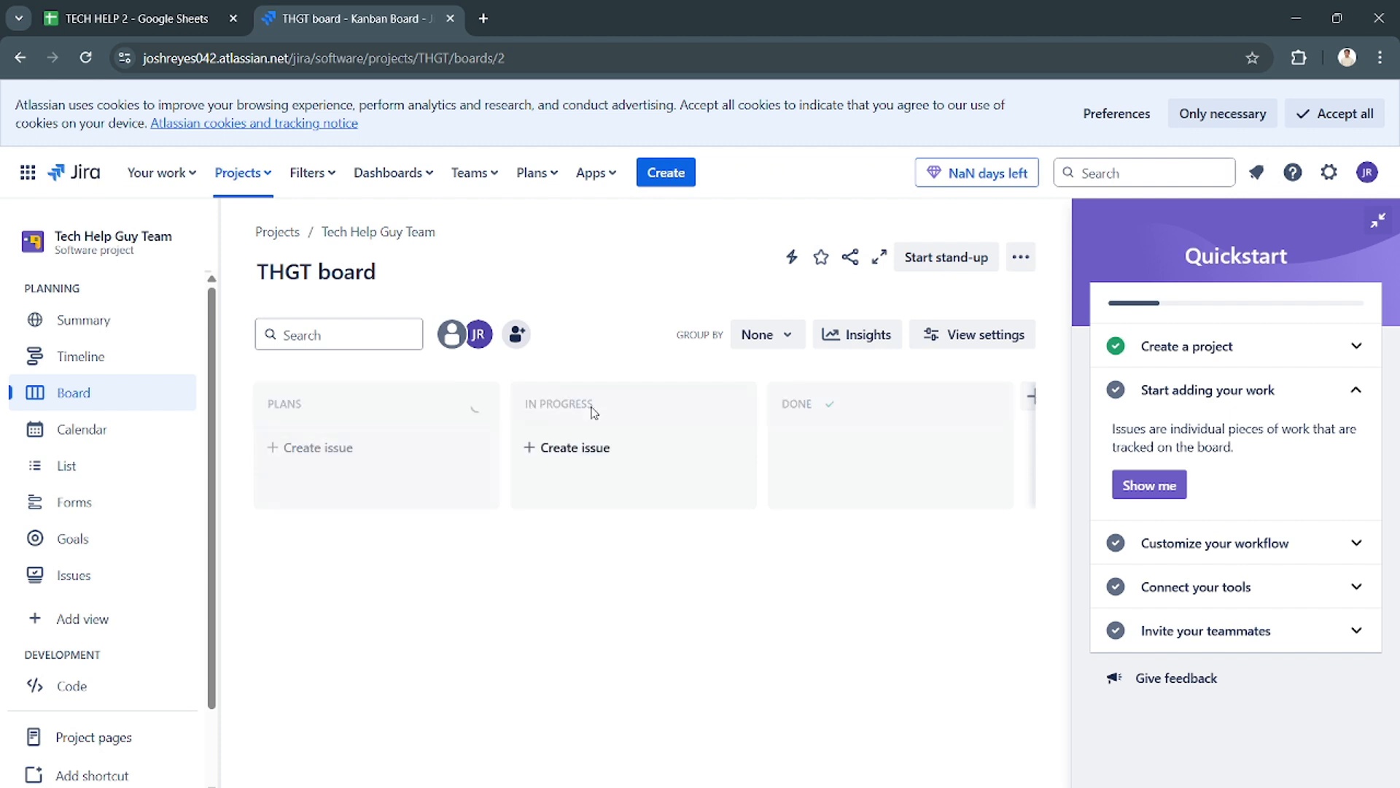
- Reorder the board columns so that In Progress comes before Plans
click(563, 403)
mouse_move(562, 402)
mouse_down()
mouse_move(400, 412)
mouse_move(590, 404)
mouse_up()
click(416, 504)
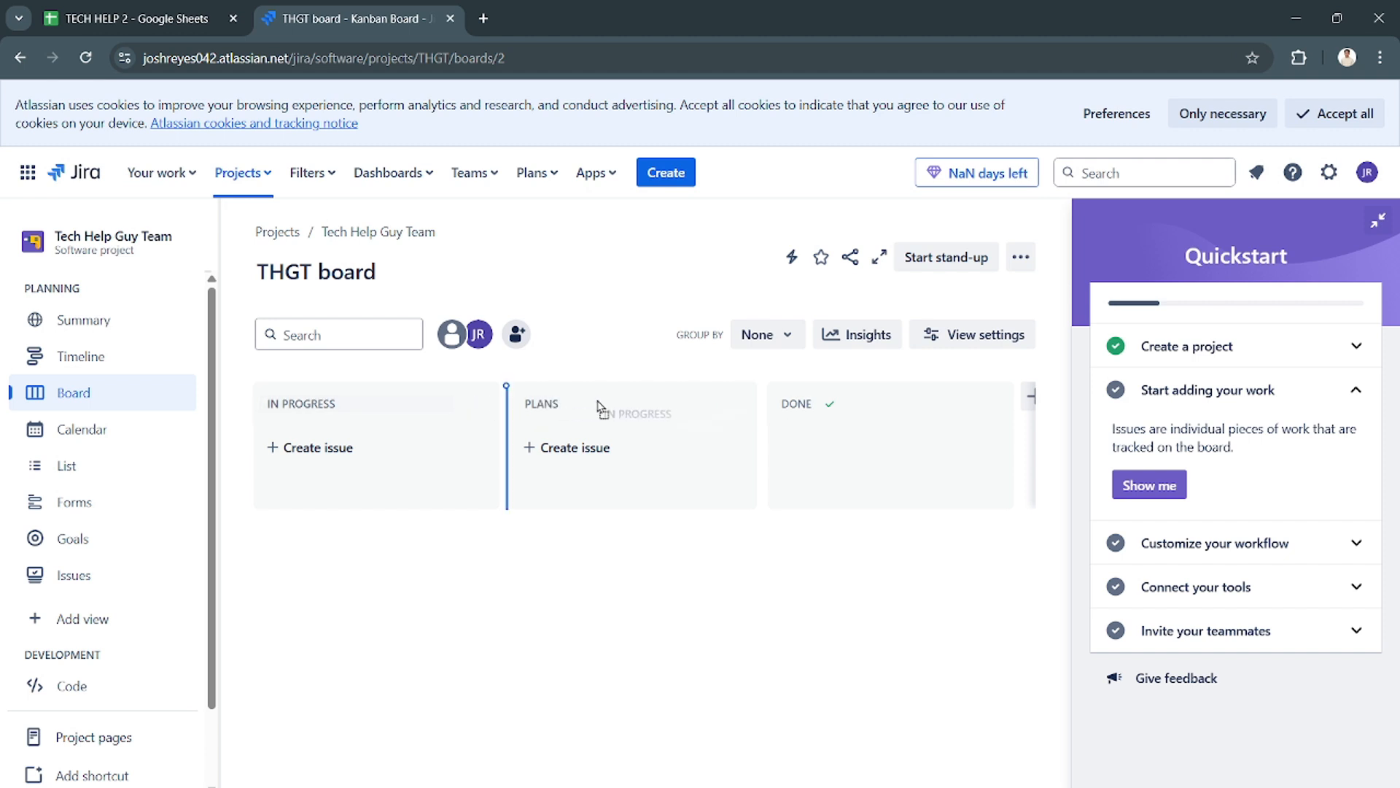
click(553, 408)
click(456, 403)
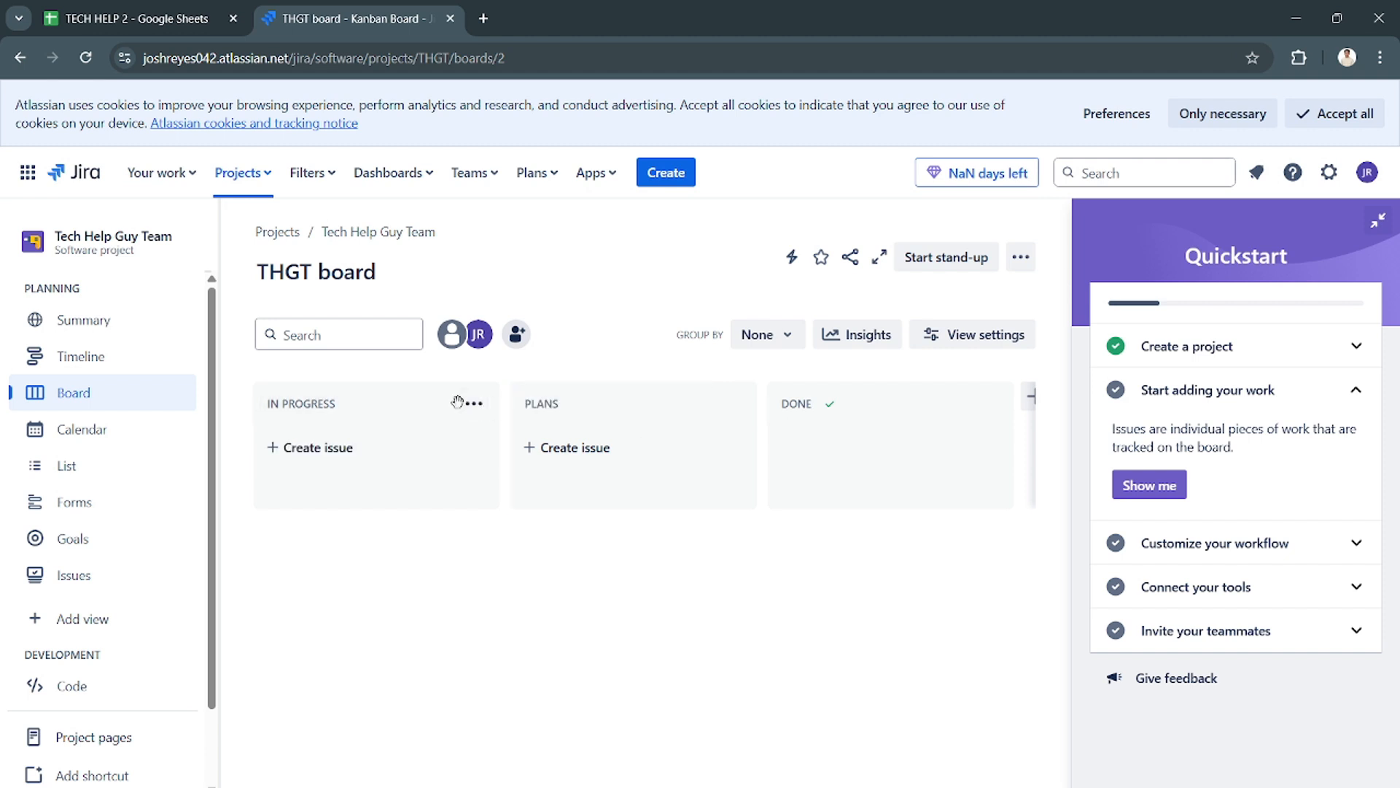
- Rename the Plans column to "On Going"
click(407, 403)
text(Plans)
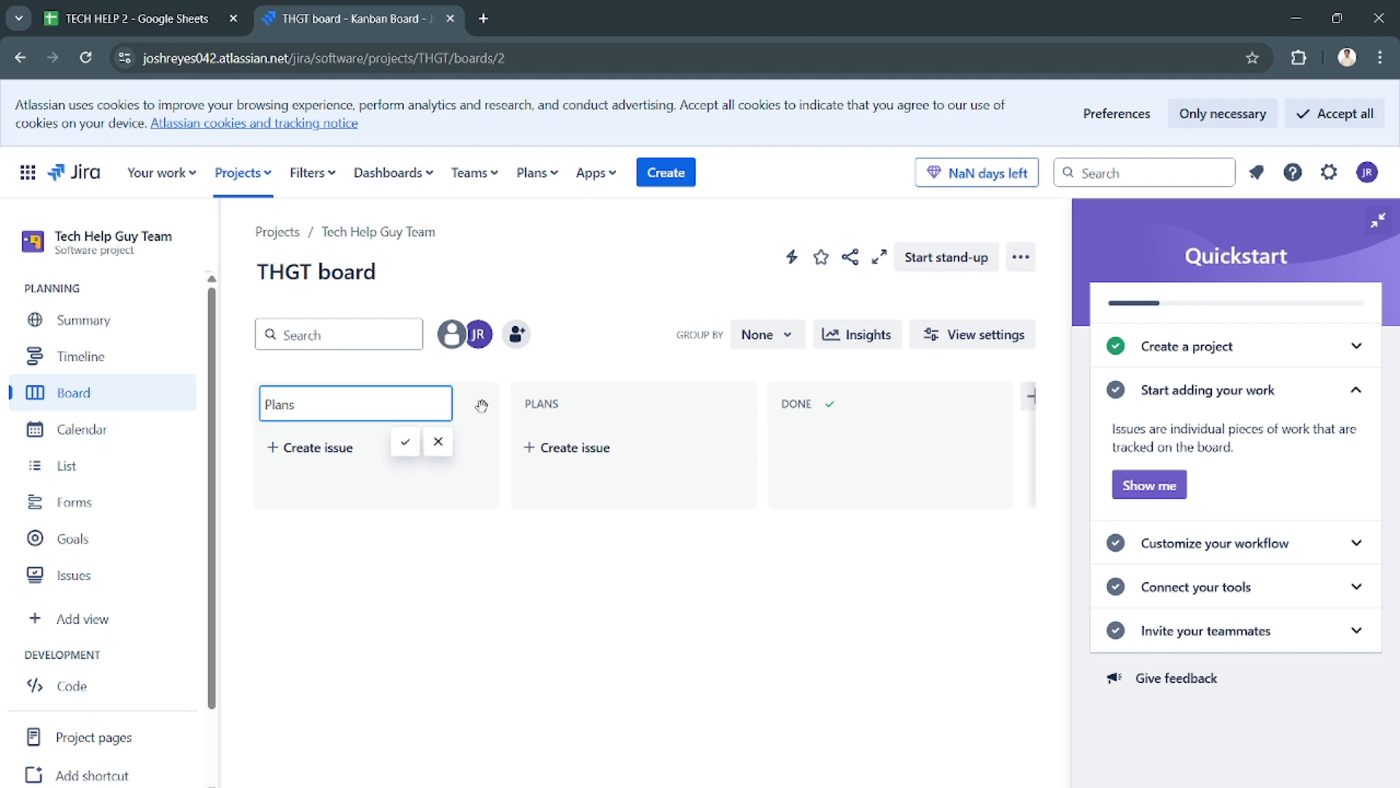
click(584, 410)
click(581, 405)
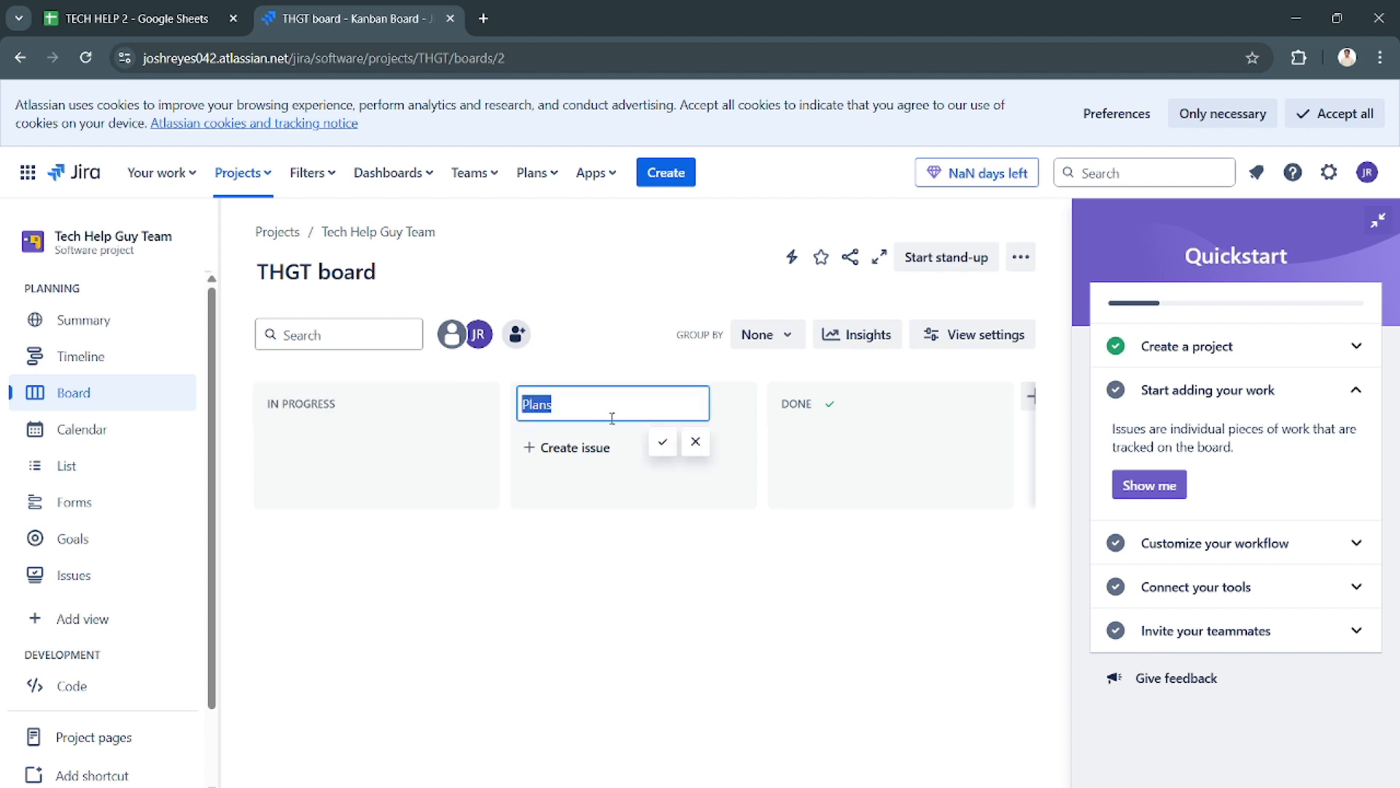
key(BackSpace)
text(On Gpong)
key(Return)
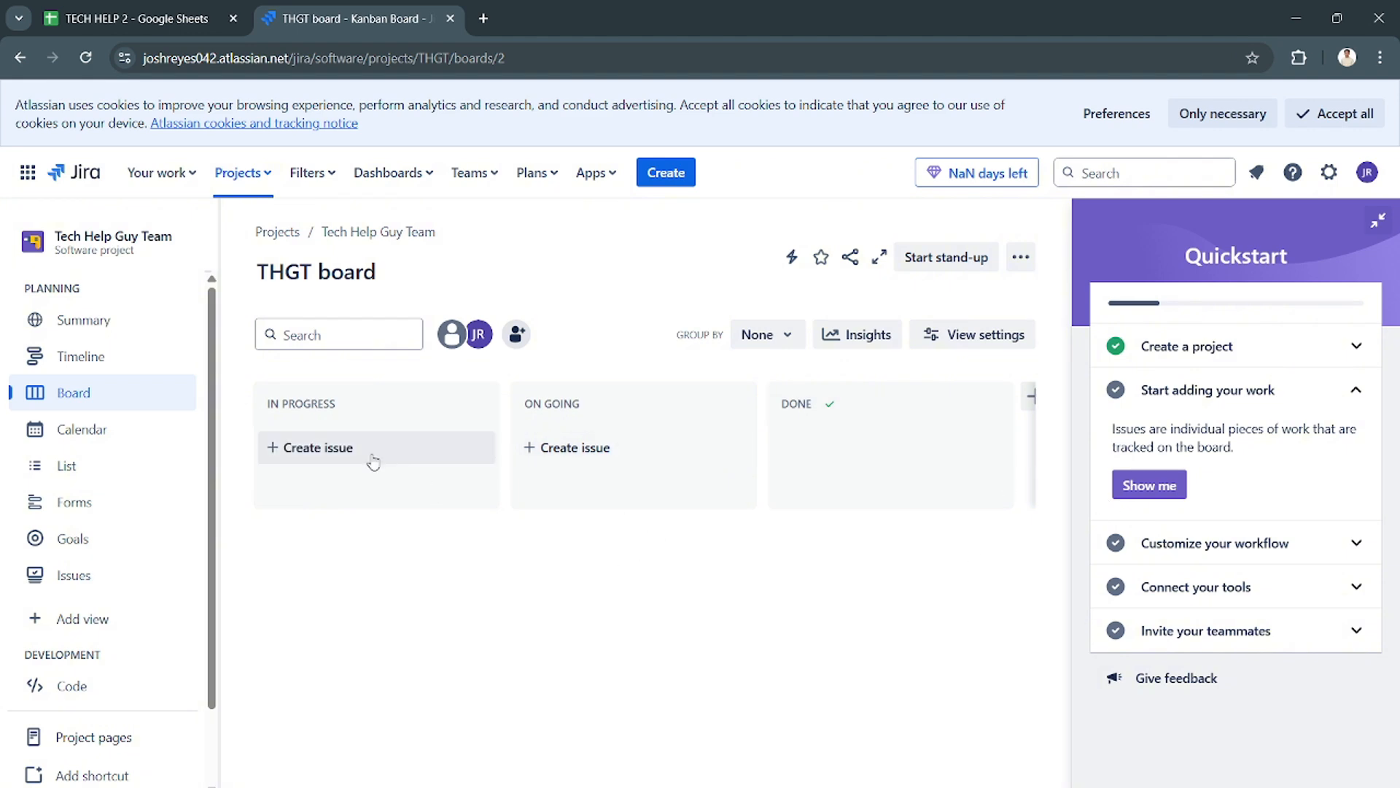
- Create an issue titled "How to change google account password" in the In Progress column
click(373, 459)
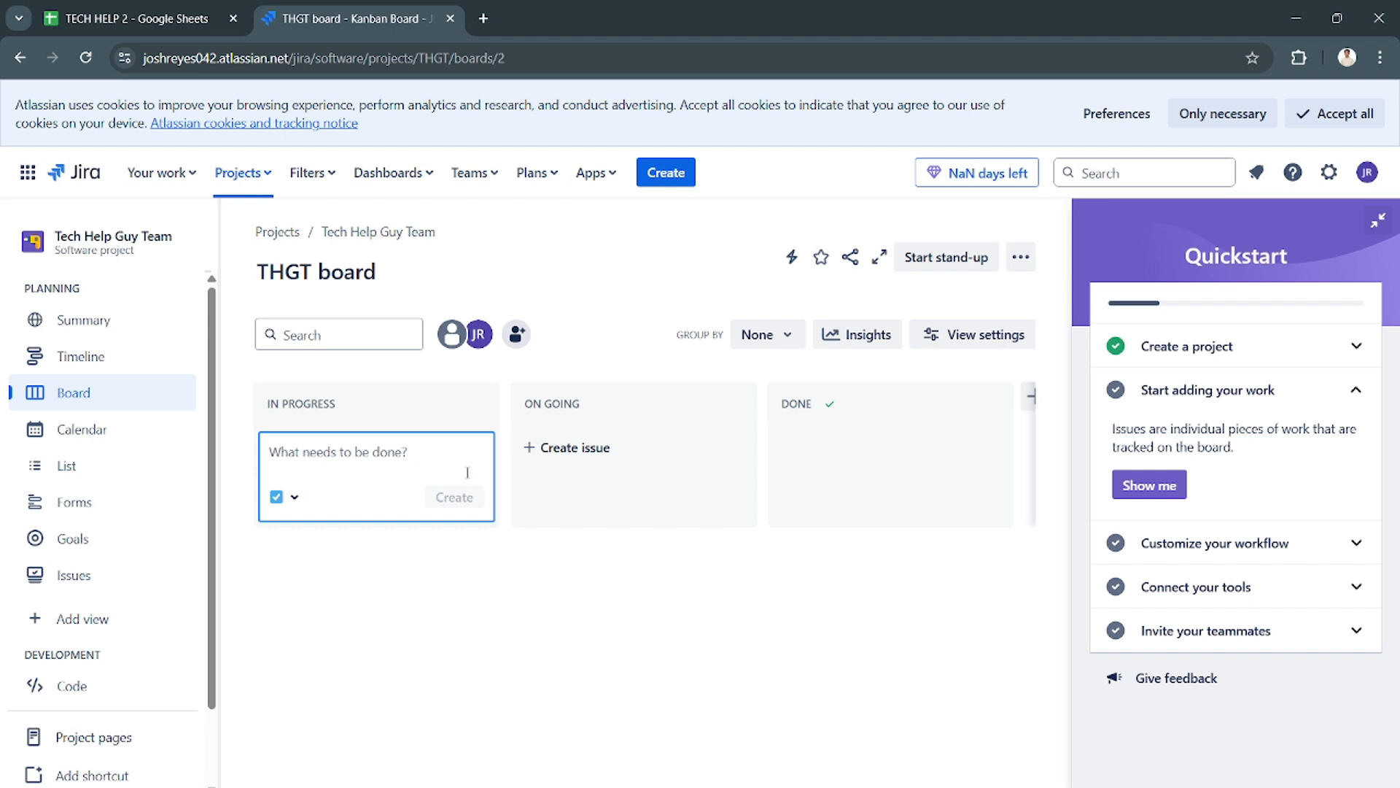
text(Videos)
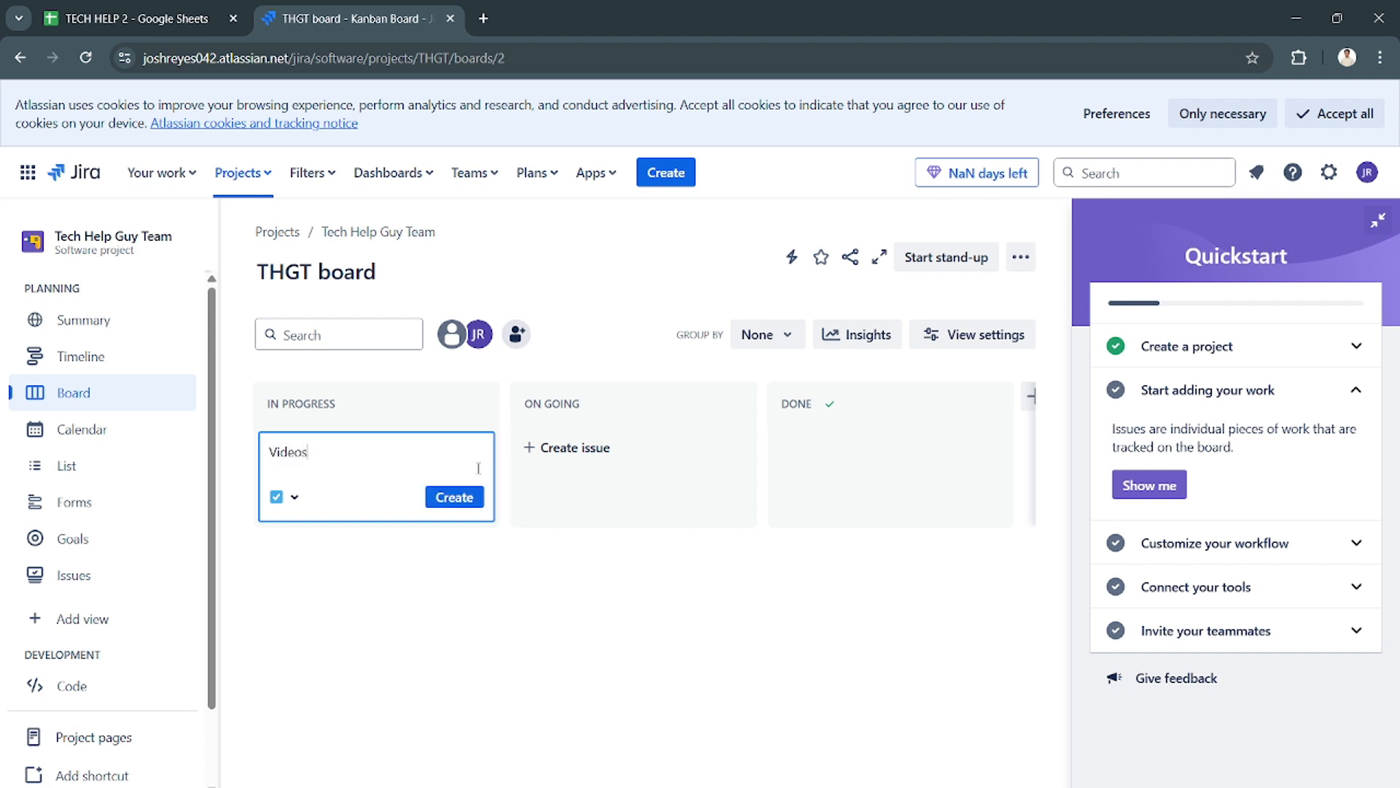
key(BackSpace)
key(BackSpace)
key(BackSpace)
key(BackSpace)
key(BackSpace)
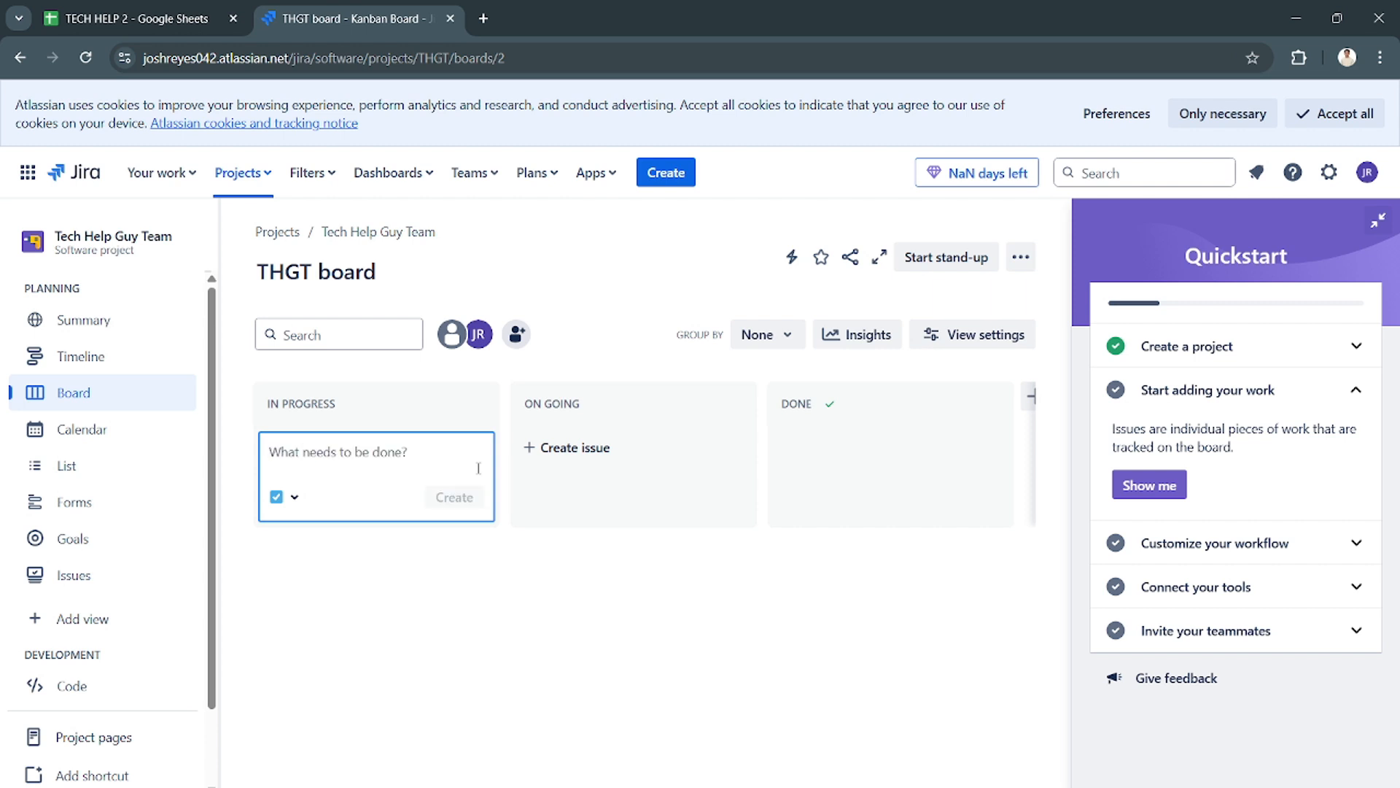
text(How to change)
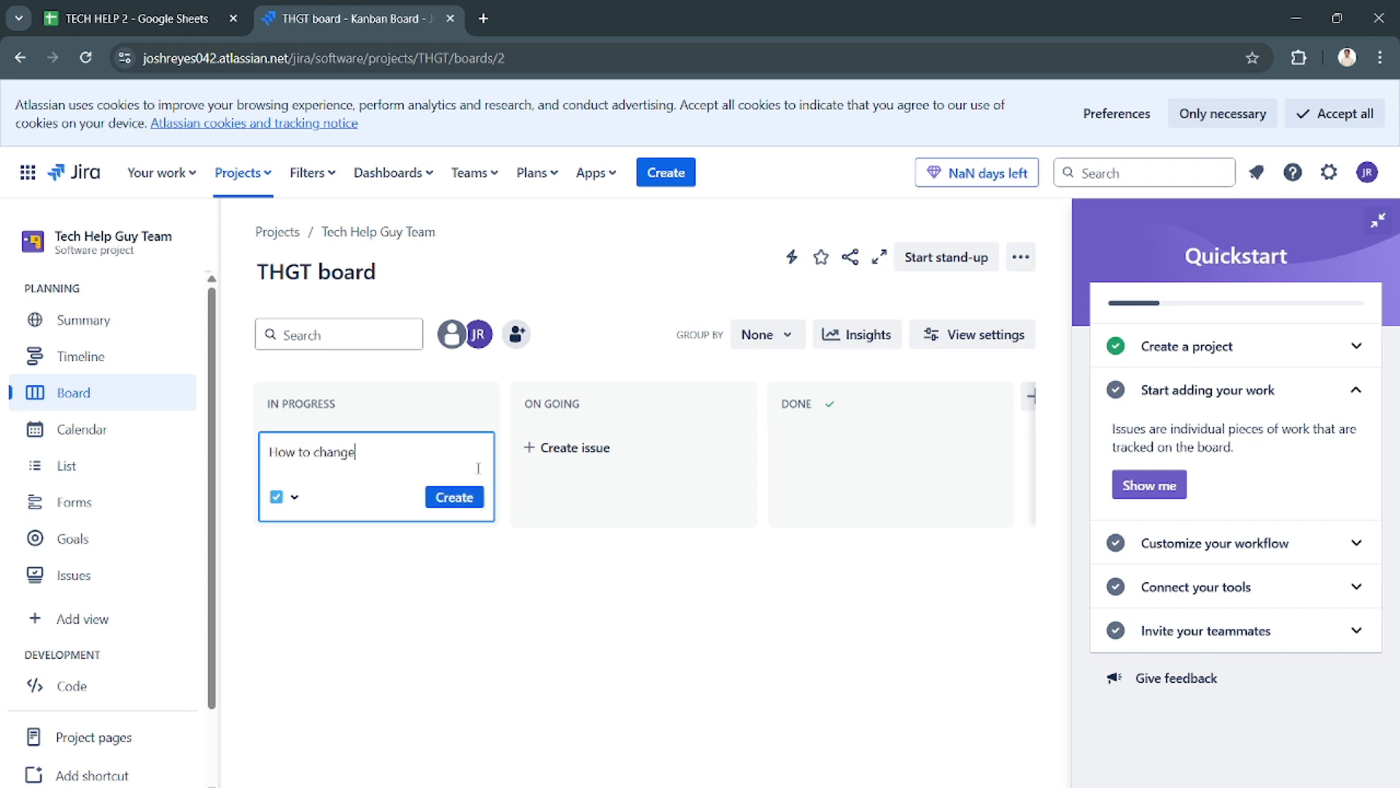
text( google account password)
key(Return)
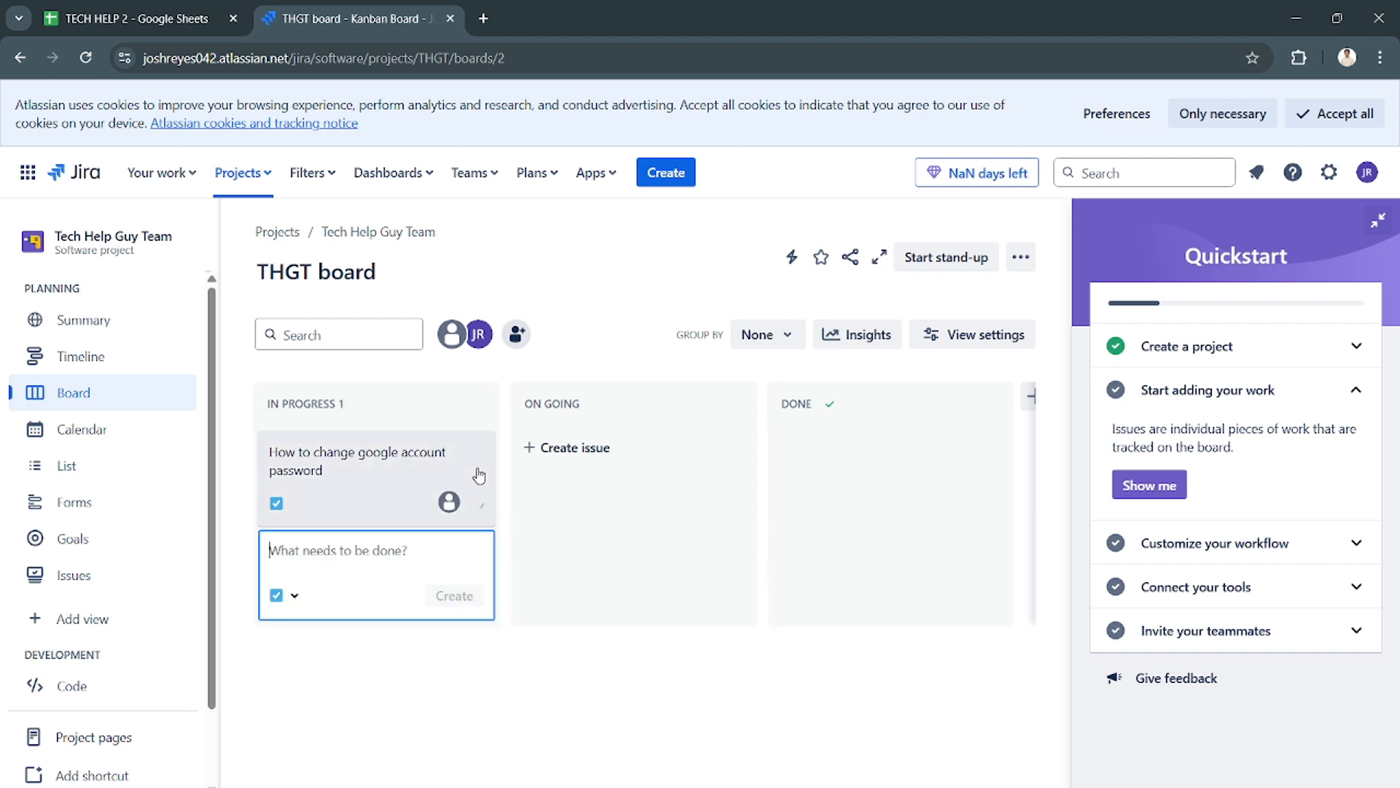
- Rename the In Progress column to "Plan" and move its Google account password issue to the Done column
click(407, 402)
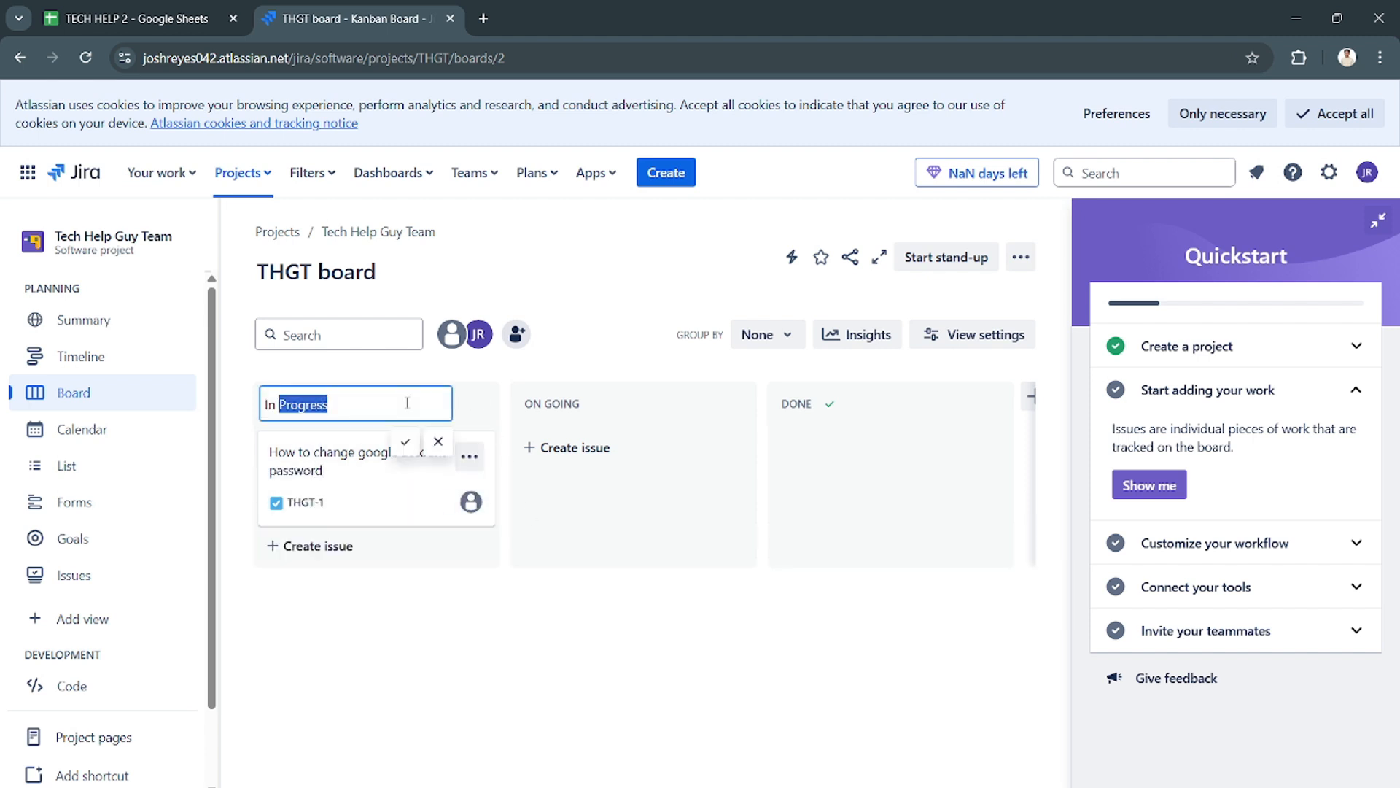
text(Plan 1)
key(Return)
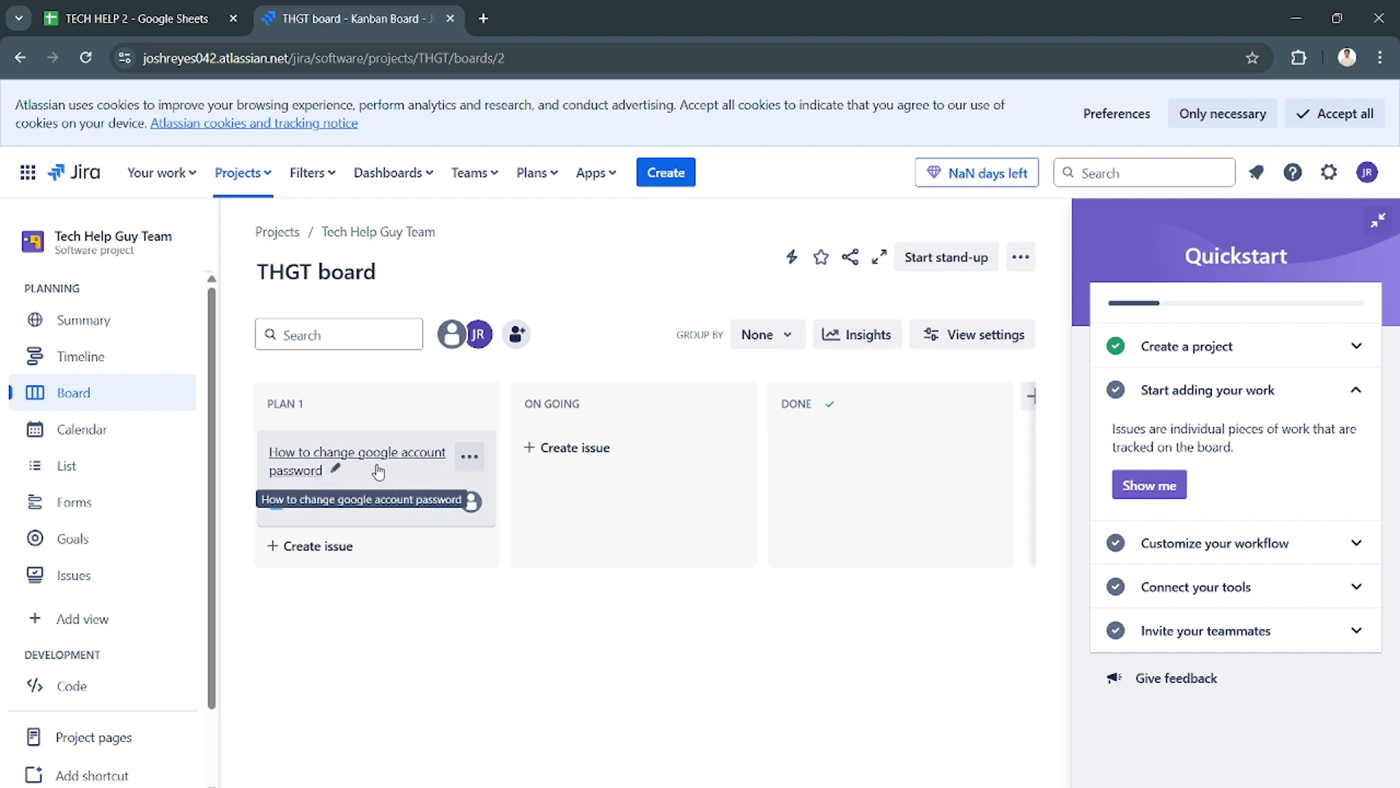
drag(367, 475, 846, 437)
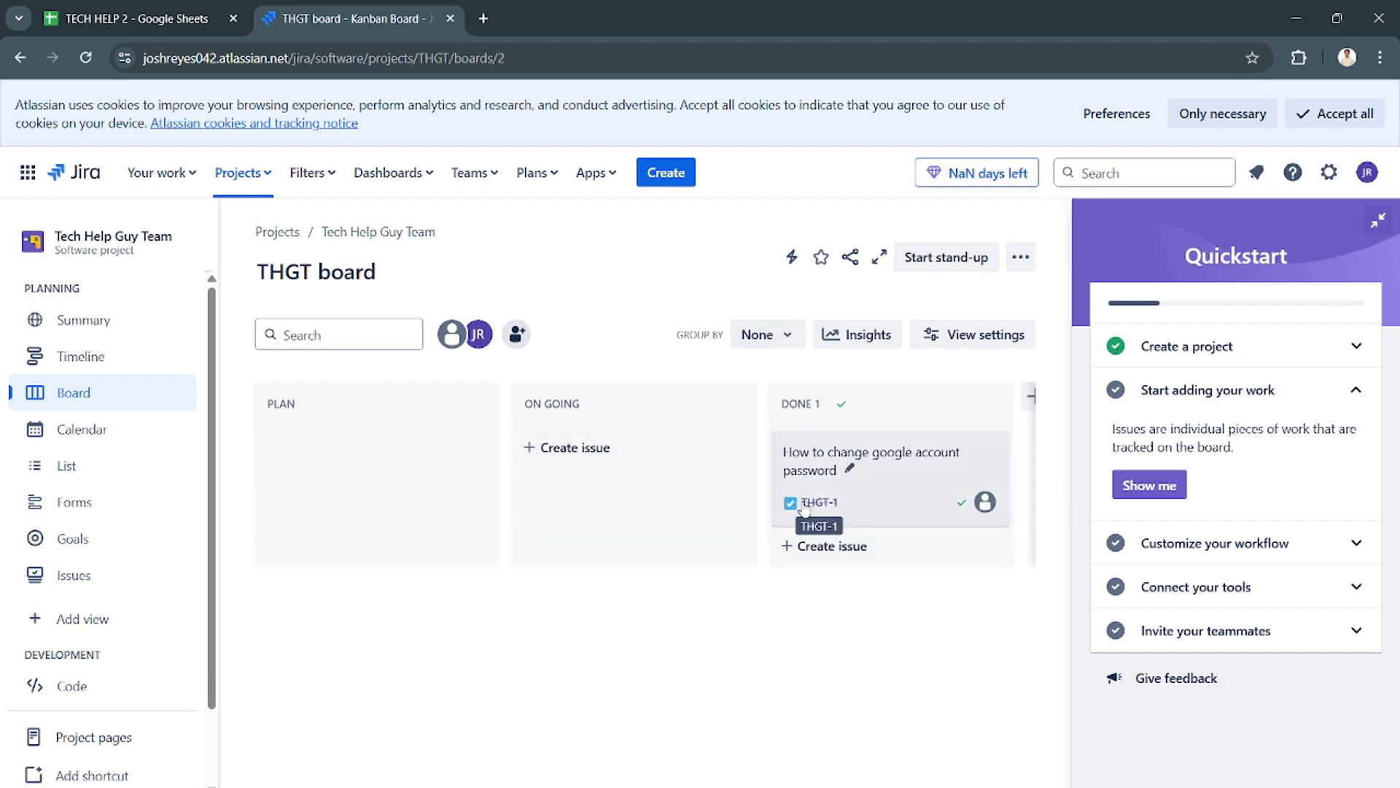
- Add a new column named "For Revision" after the Done column on the board
drag(895, 470, 886, 502)
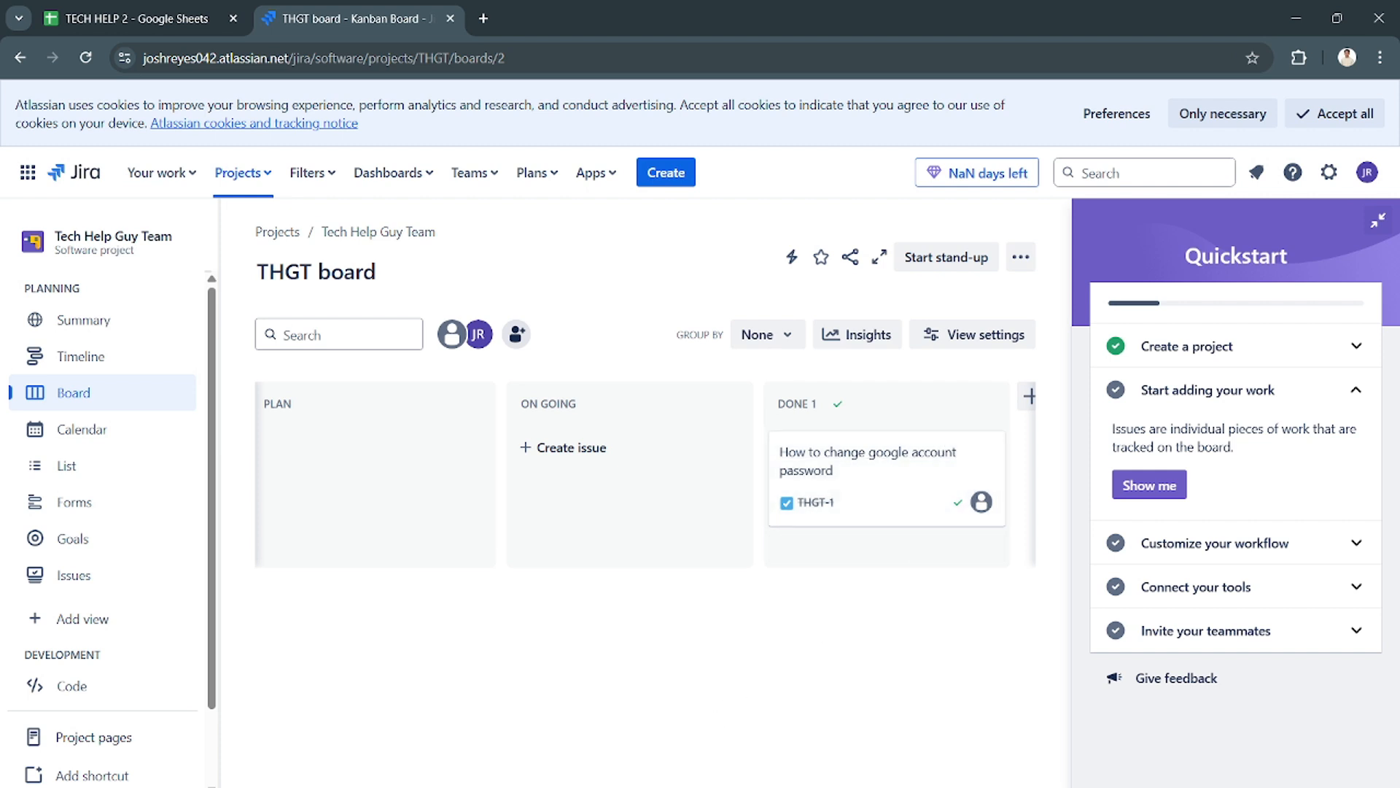
click(1029, 396)
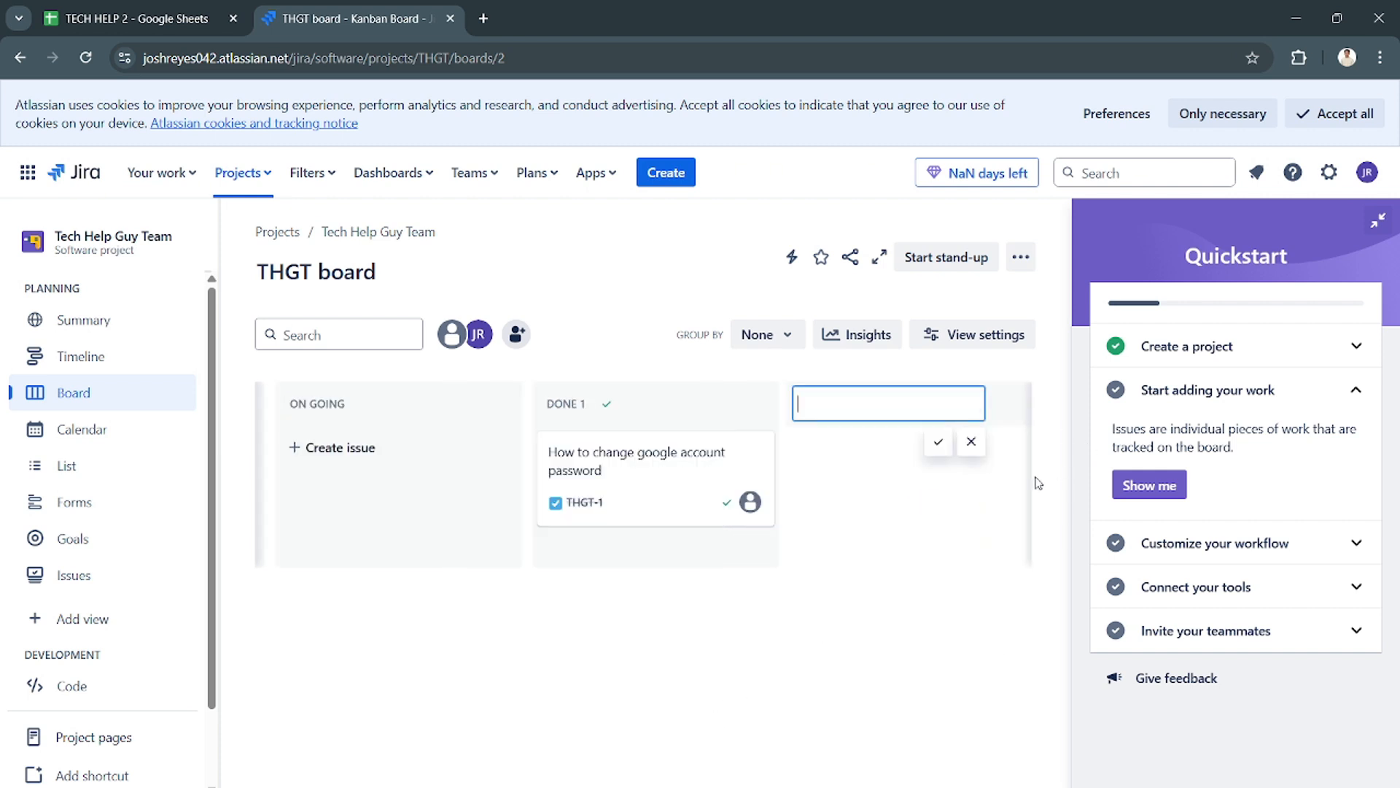
text(For Revision)
key(Return)
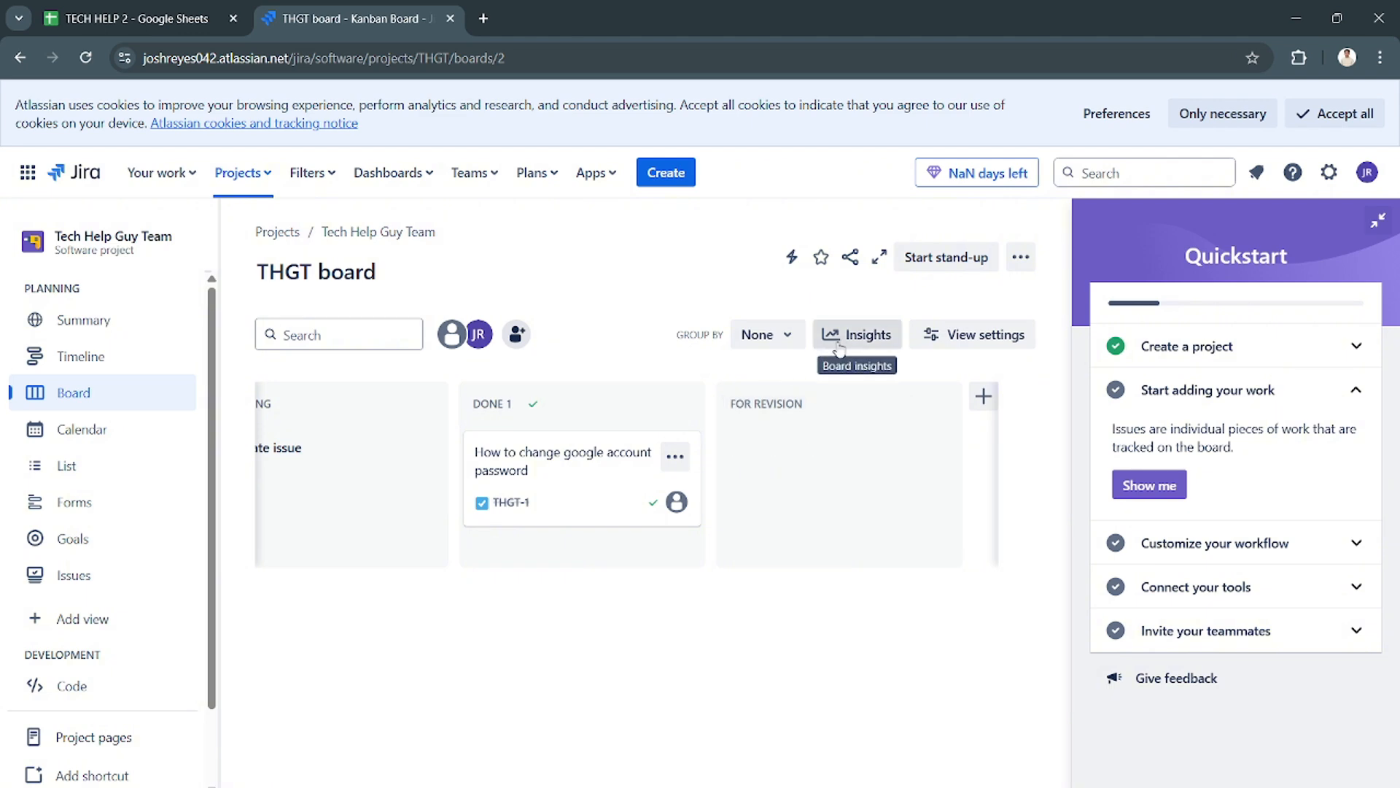
- Review the board insights for issues needing attention and close them again
click(860, 348)
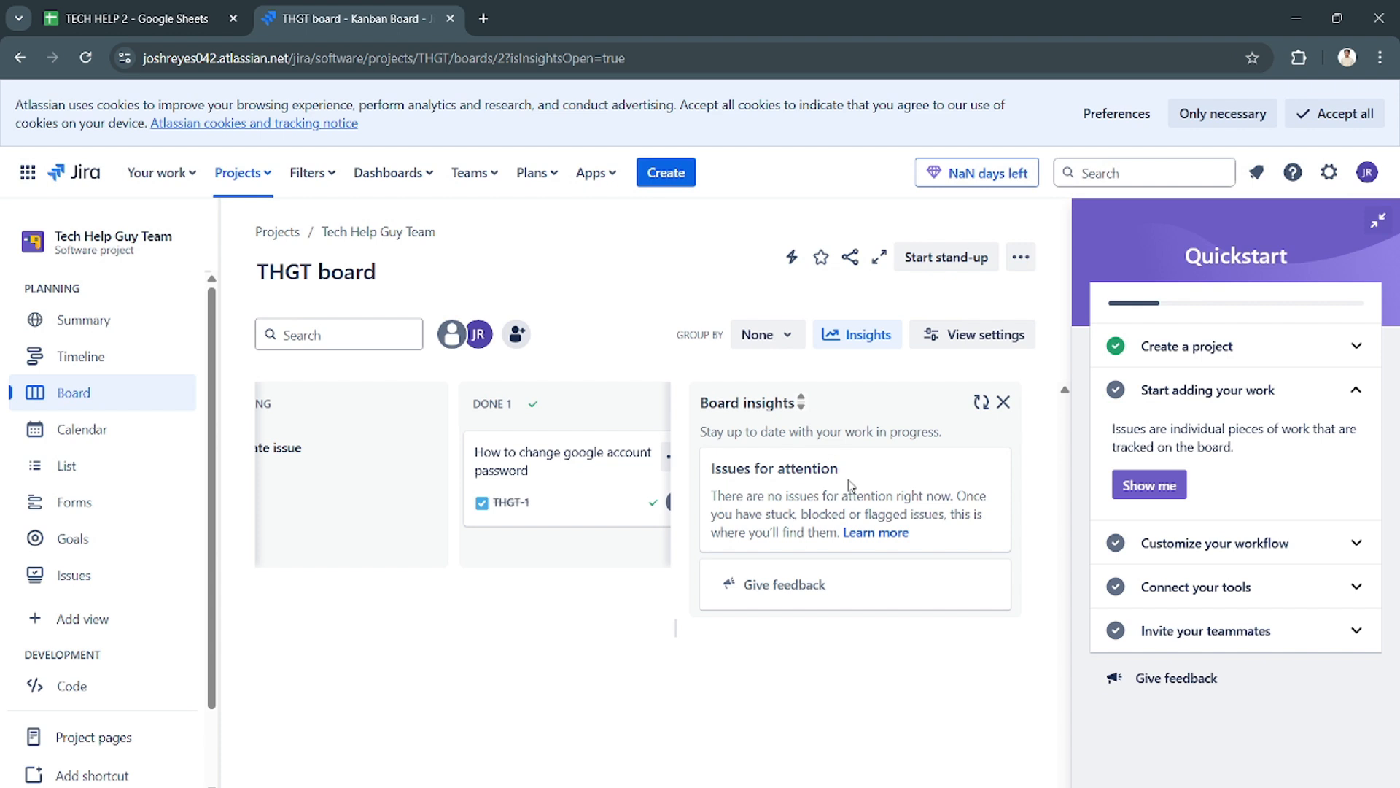
click(1003, 402)
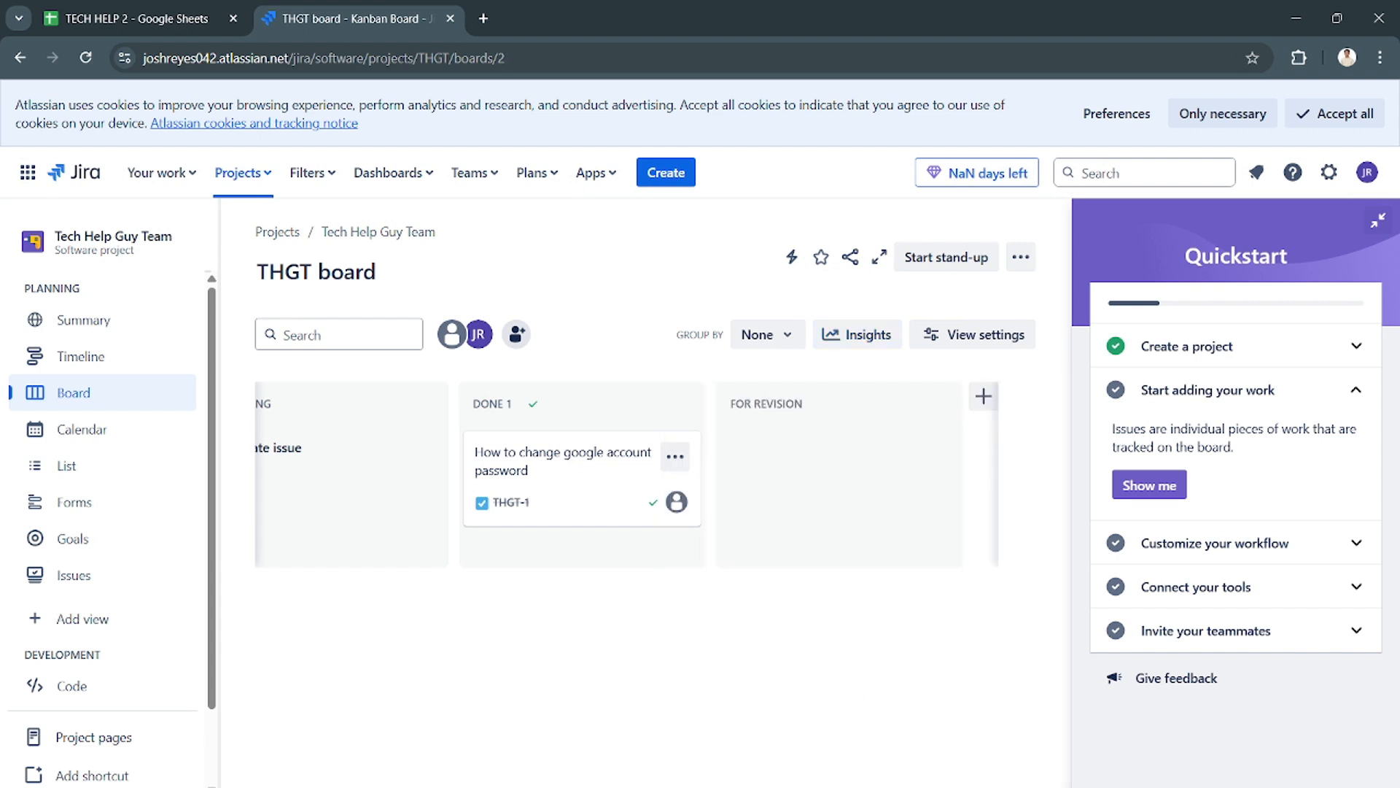
scroll(645, 474, left, 4)
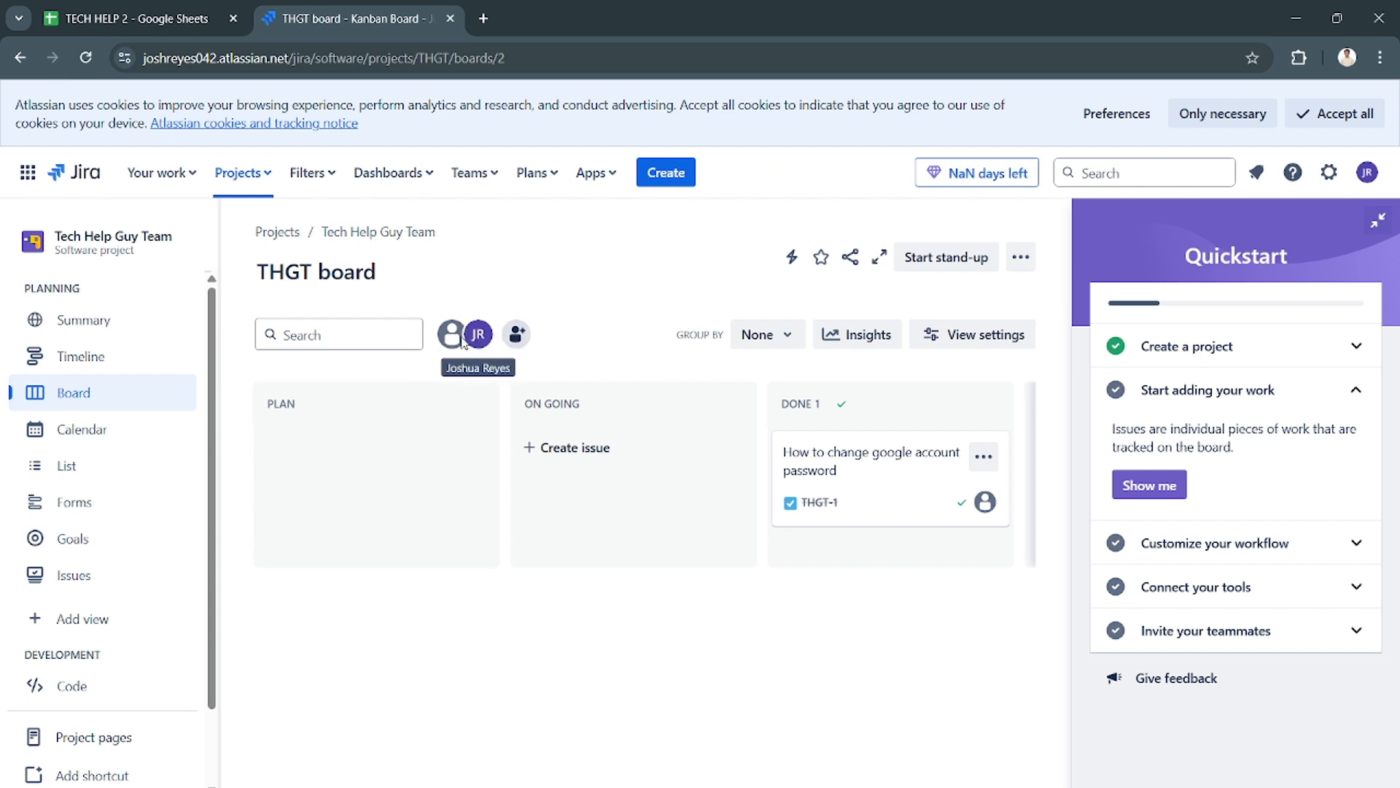
- Look through the project's Calendar and other planning views and return to the Kanban board
click(91, 434)
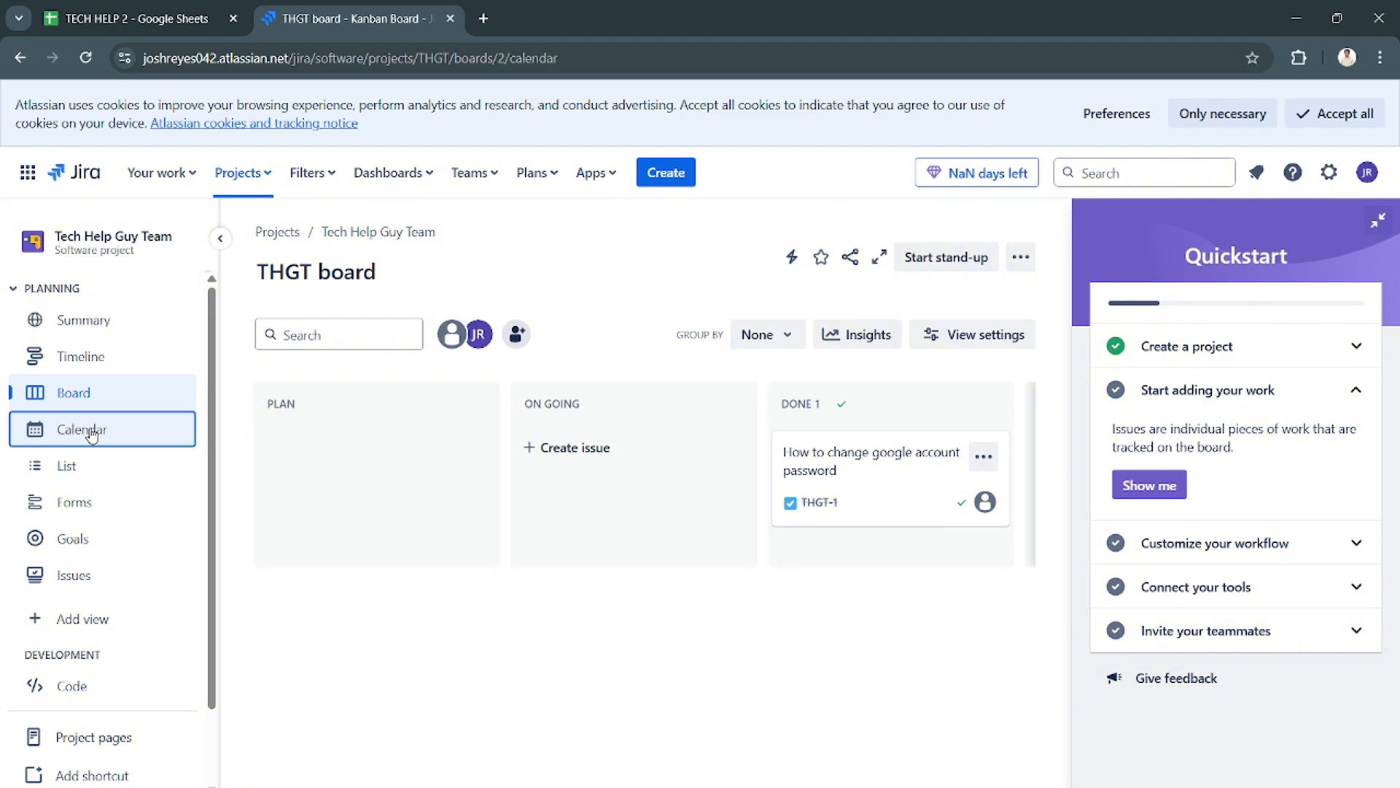
scroll(594, 542, down, 1)
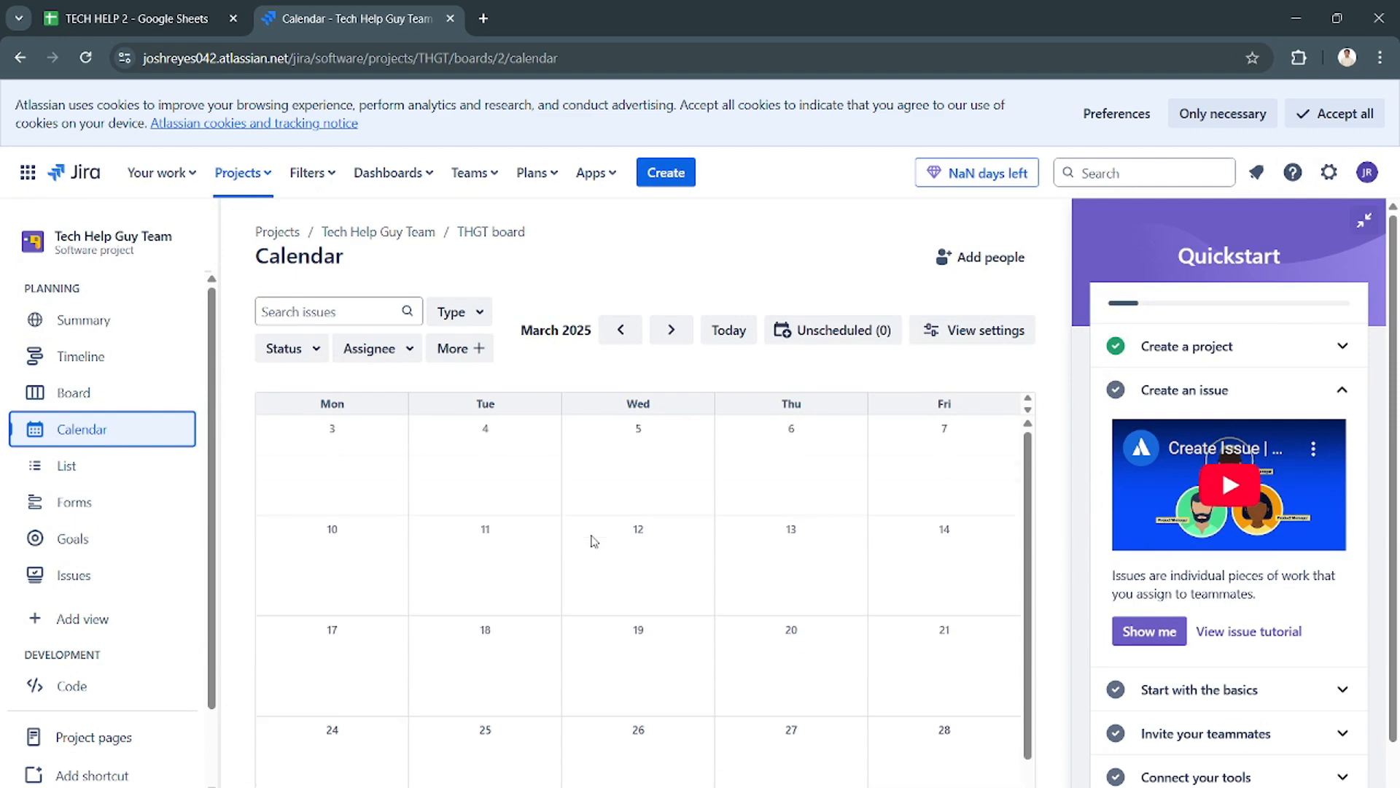
click(73, 394)
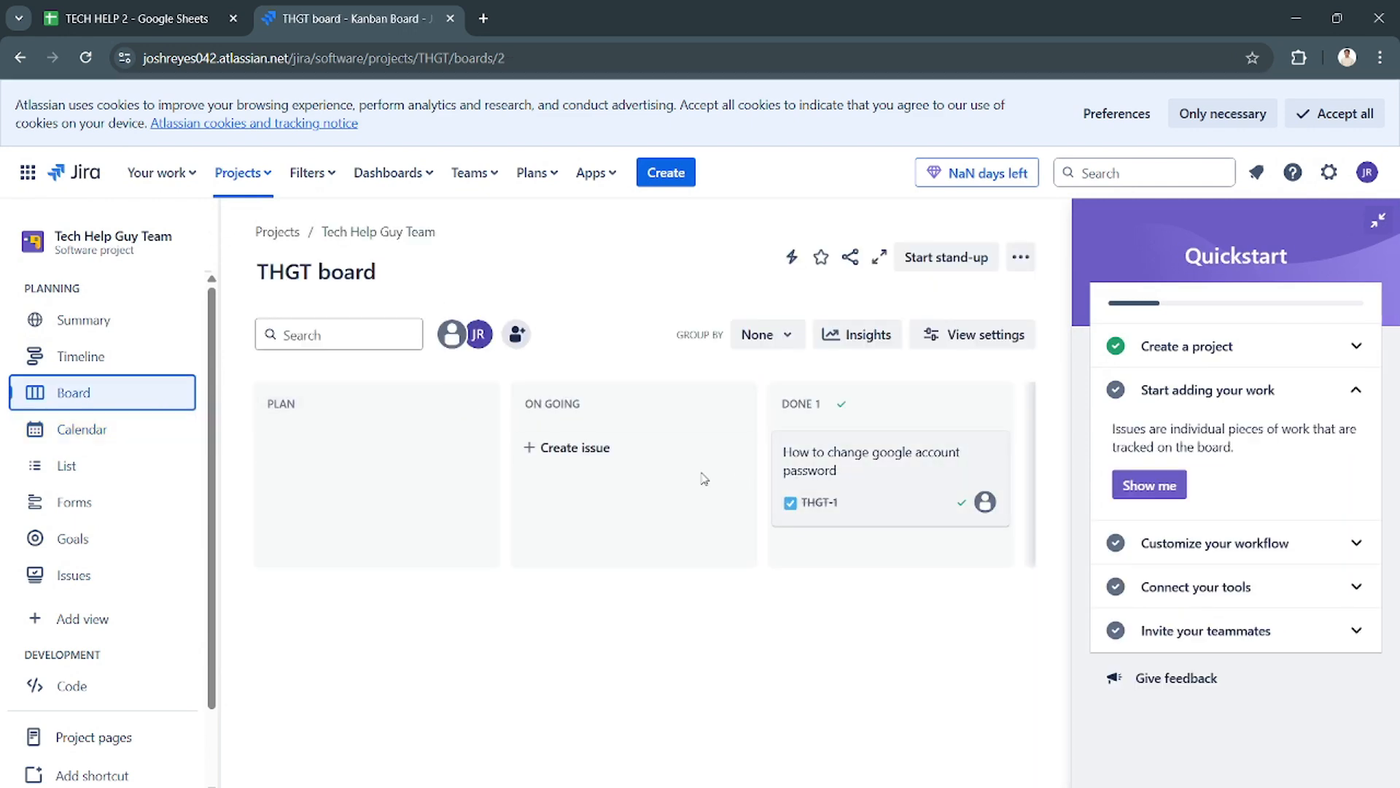
click(110, 464)
click(121, 428)
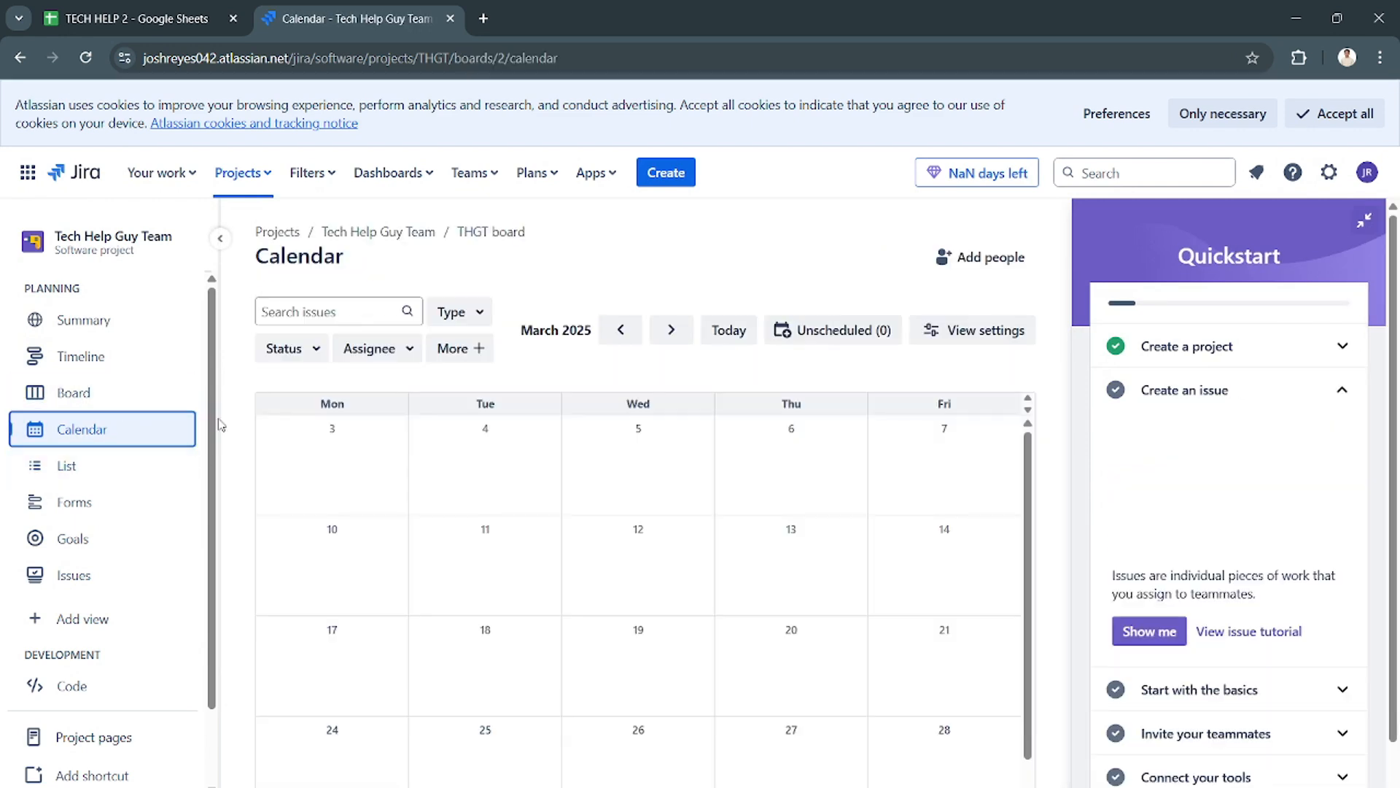
click(83, 552)
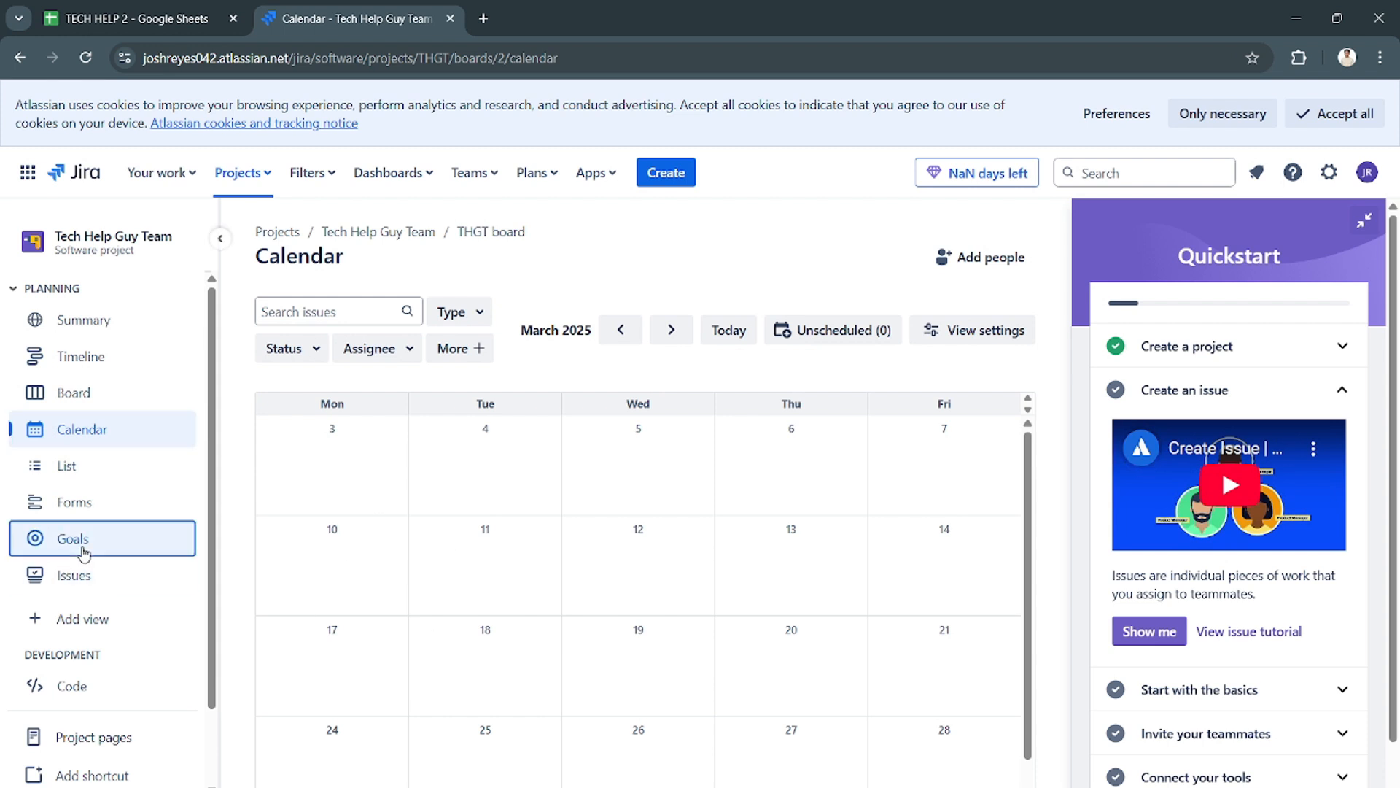
click(114, 391)
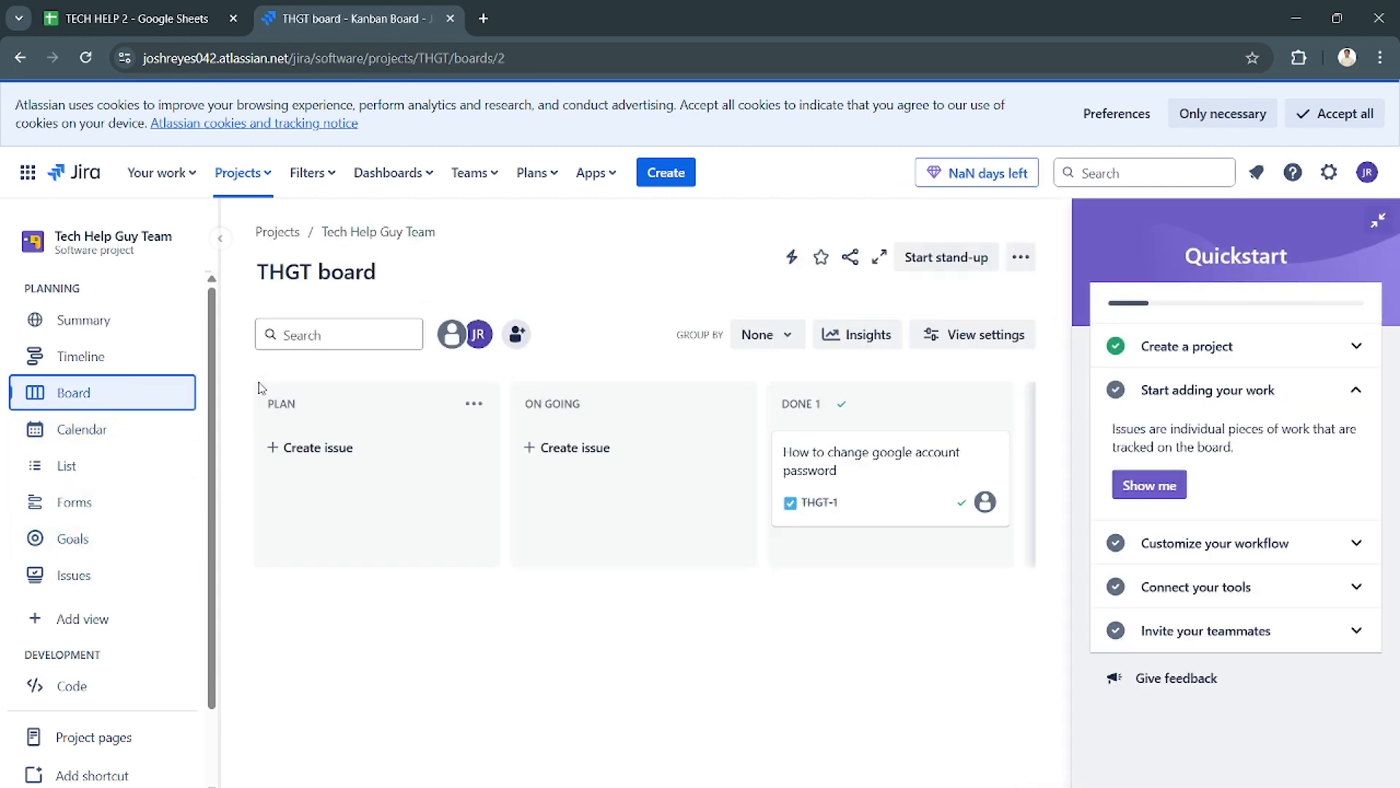